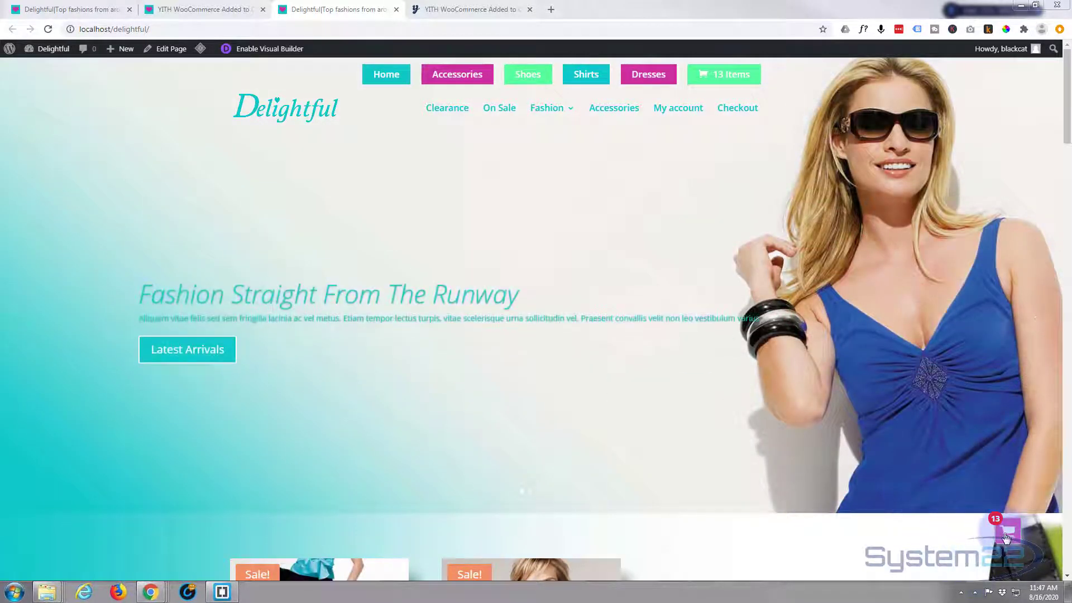
Check the floating cart popup's contents twice while scrolling the homepage
left_click(1005, 533)
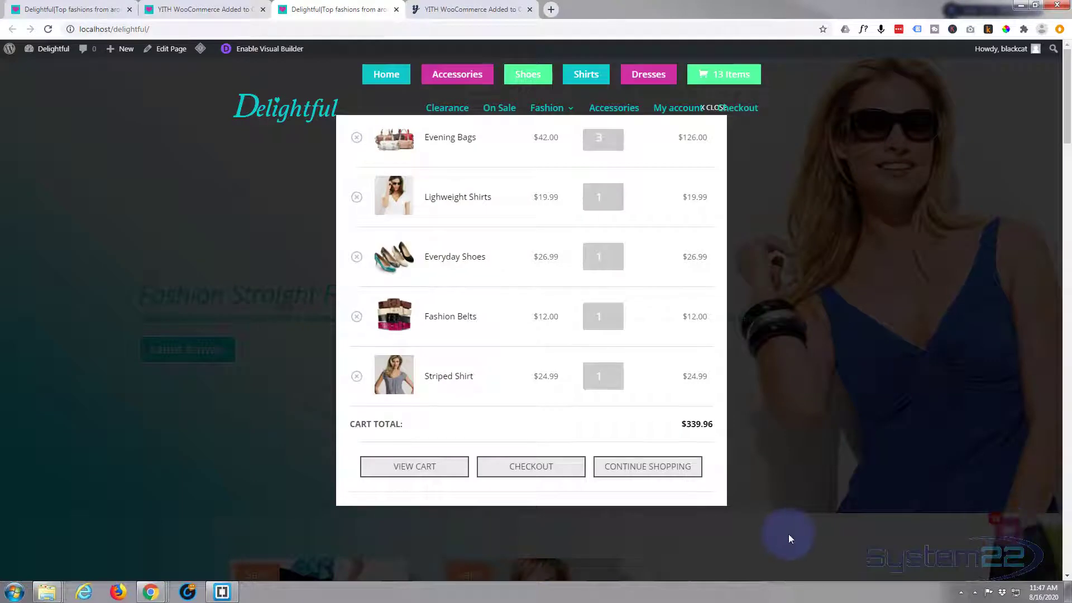
left_click(223, 420)
scroll(279, 334, "down", 5)
scroll(283, 339, "down", 3)
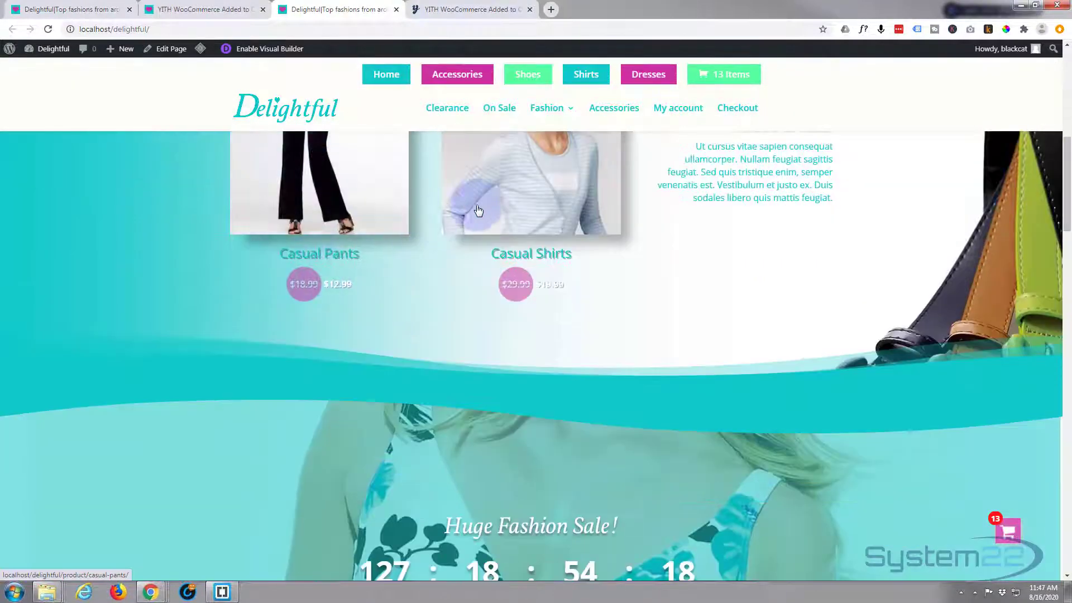
scroll(371, 416, "down", 4)
scroll(373, 416, "down", 7)
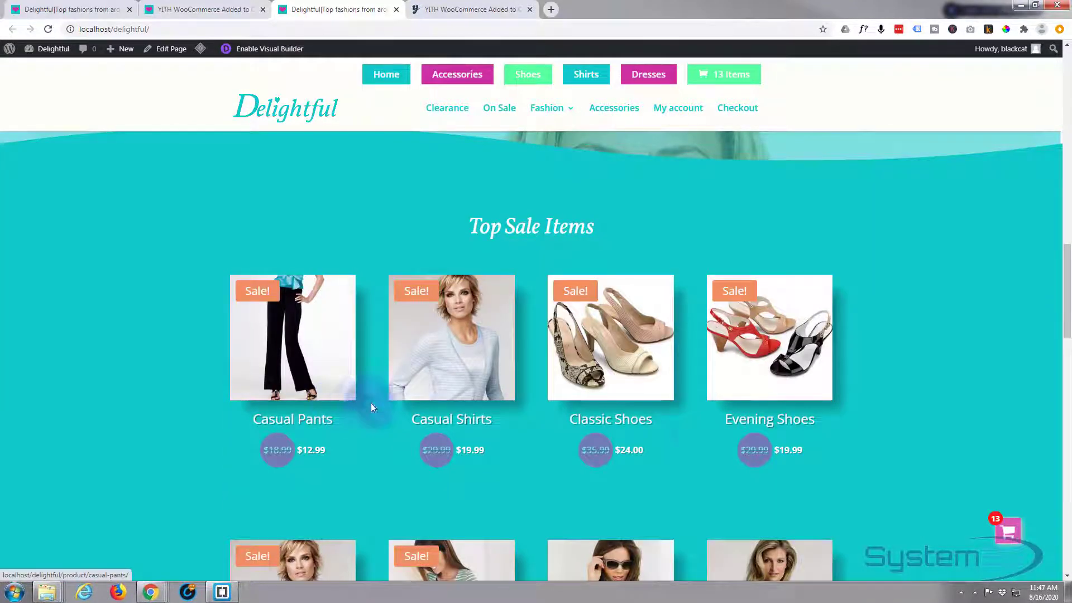
left_click(1009, 538)
left_click(852, 494)
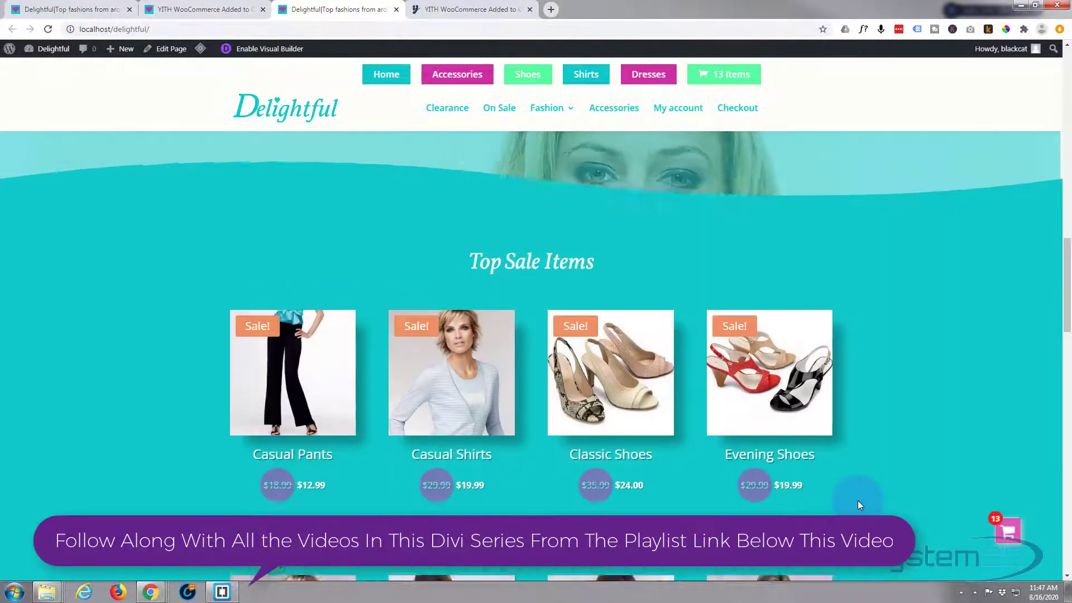
scroll(858, 500, "up", 15)
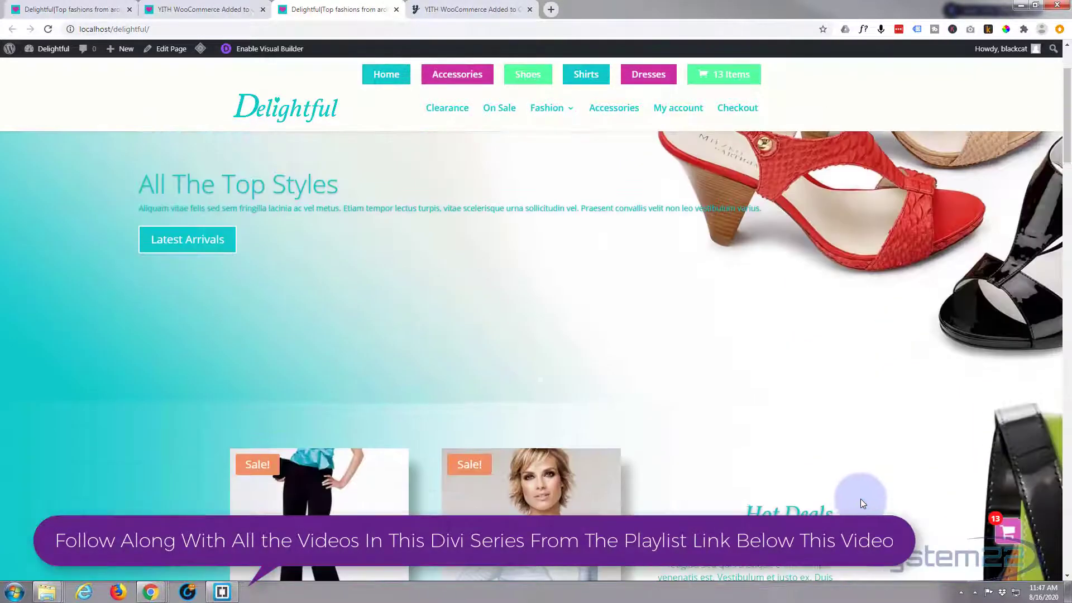
scroll(866, 497, "up", 2)
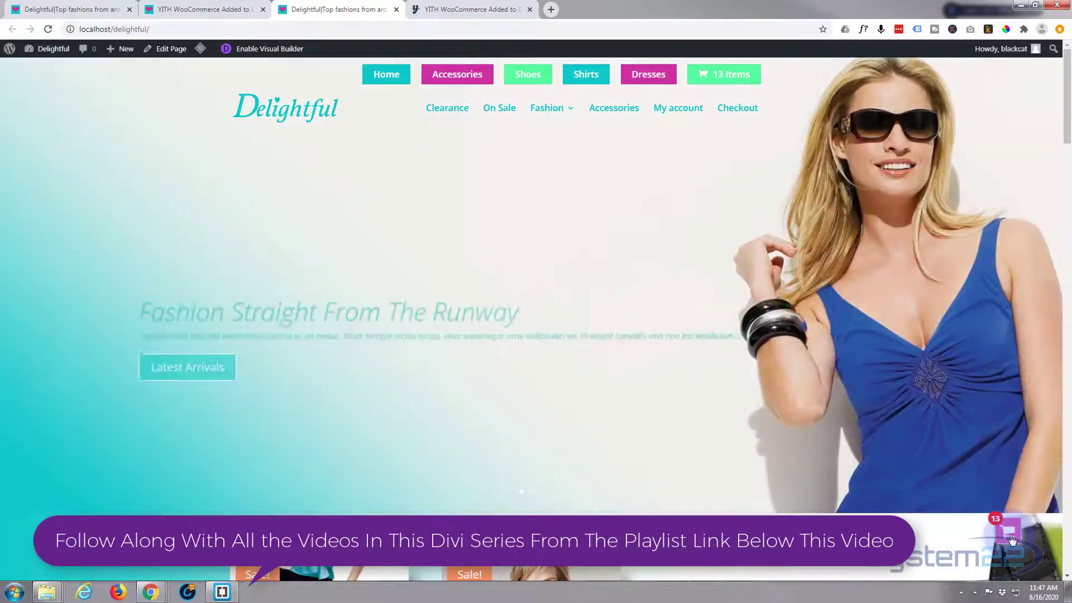
Remove the Striped Shirt from the cart popup, leaving a $314.97 total, and close it
left_click(1011, 538)
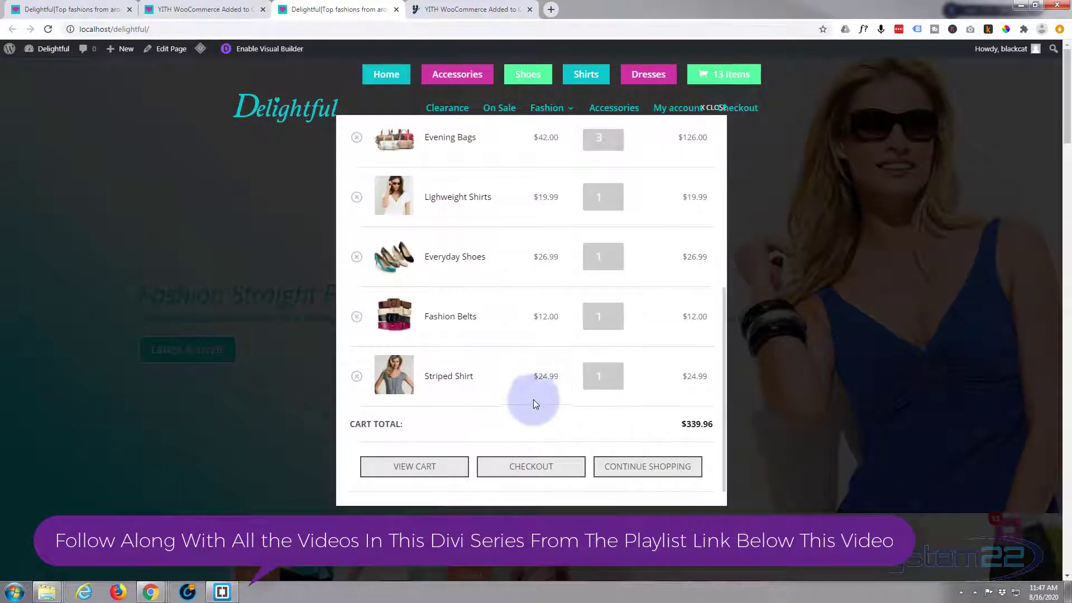
left_click(356, 376)
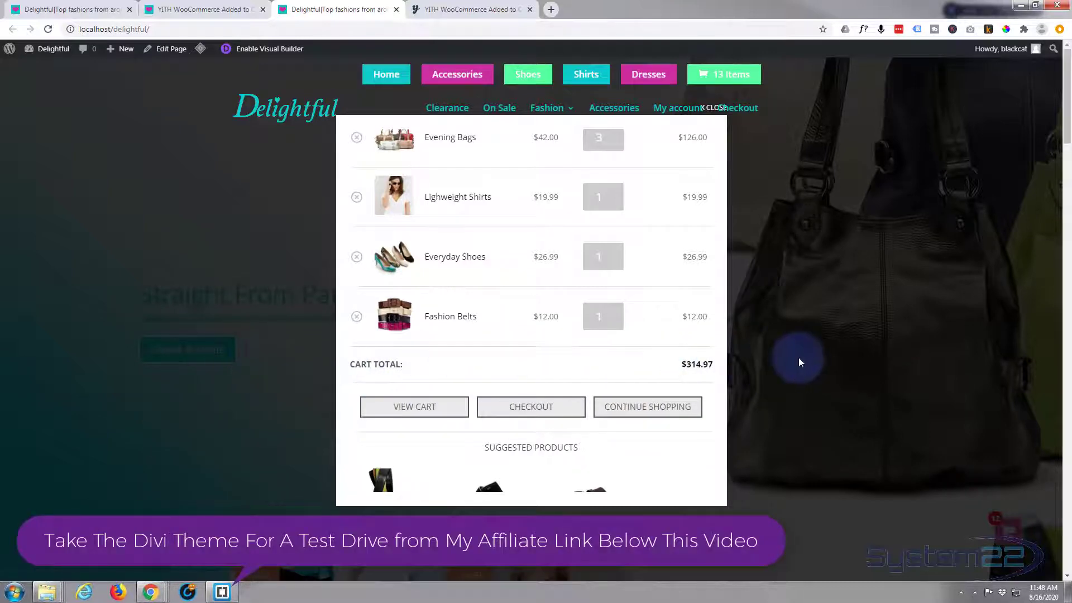
left_click(806, 370)
scroll(718, 391, "down", 5)
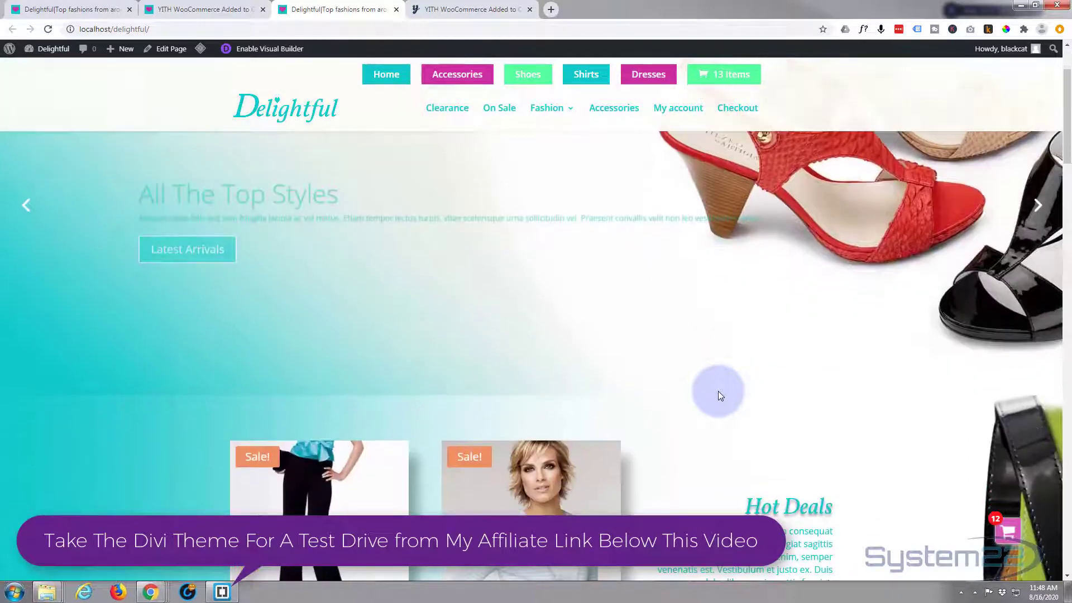
scroll(485, 382, "down", 5)
scroll(484, 382, "down", 9)
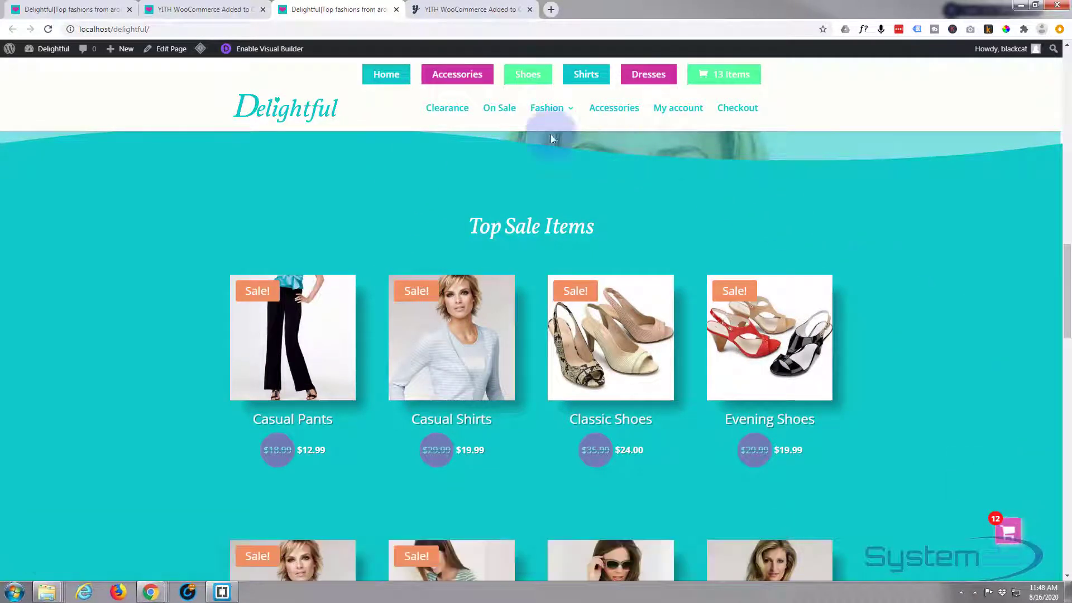
Switch to the YITH Added to Cart Popup product page and return to its top
left_click(493, 8)
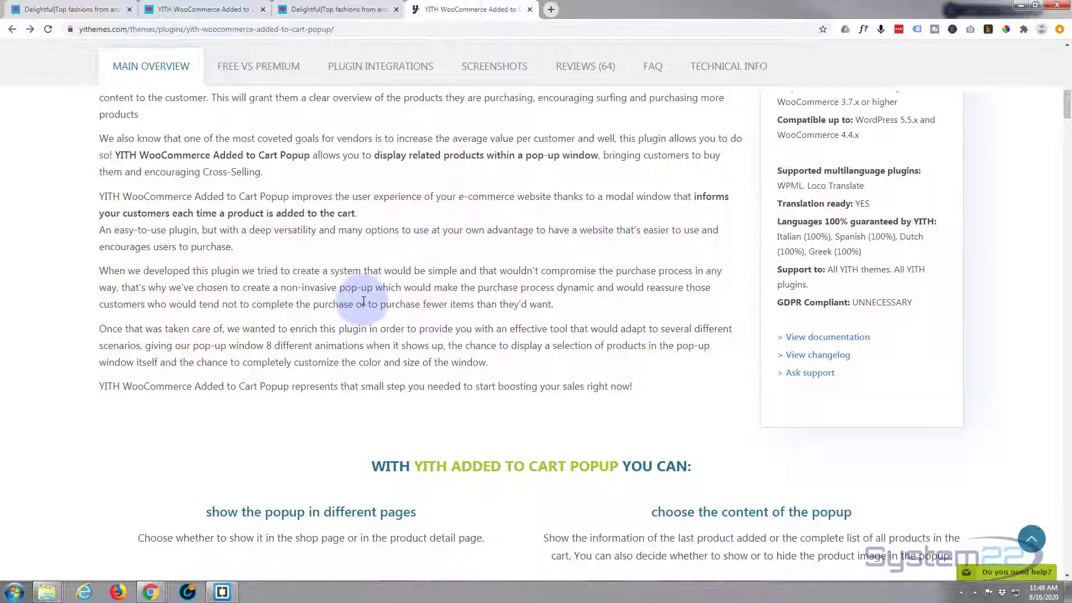
scroll(360, 299, "up", 3)
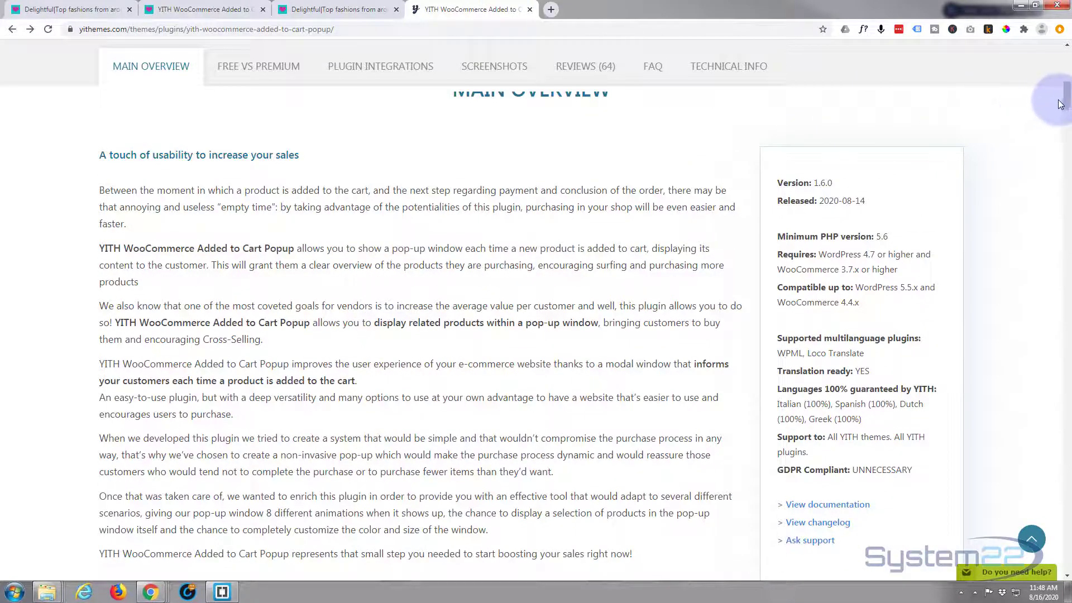
left_click_drag(1061, 104, 1060, 61)
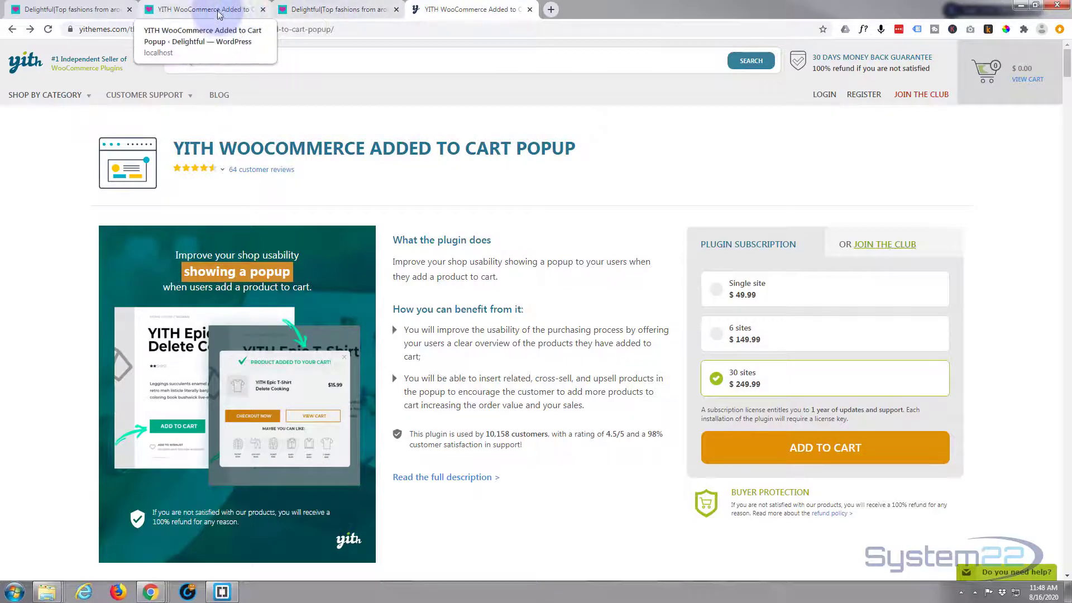
Go to the WordPress admin Dashboard and bring up the YITH plugin submenu
left_click(301, 10)
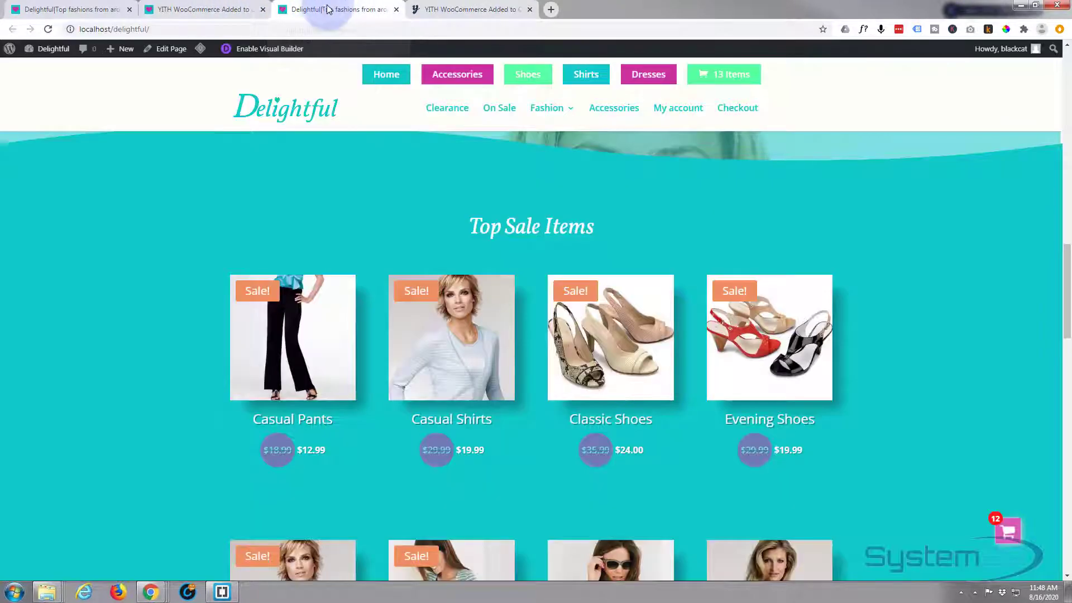
left_click(209, 18)
left_click(35, 74)
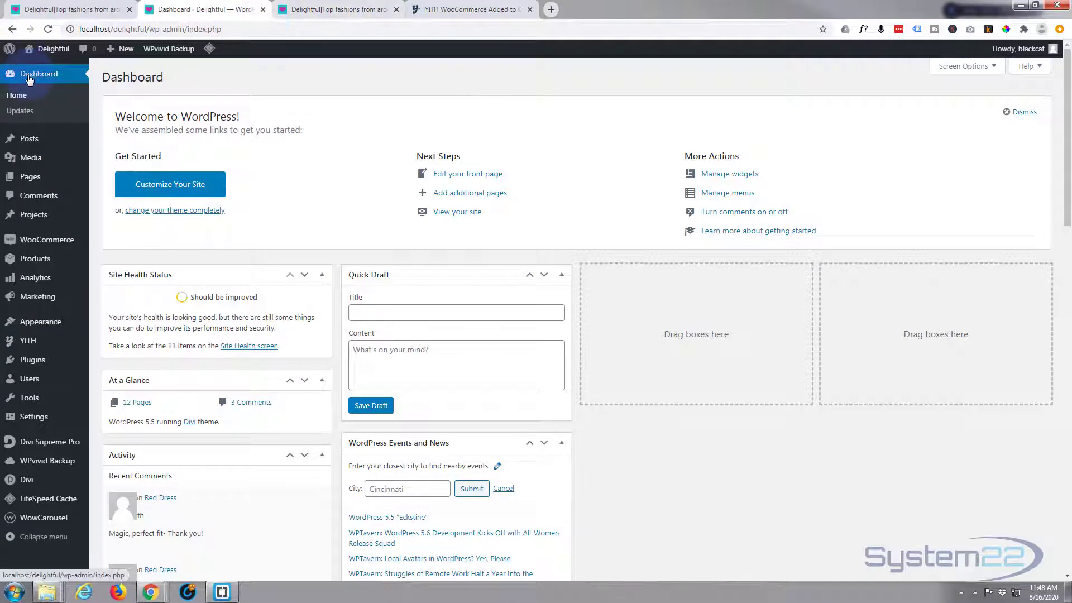
left_click(66, 335)
mouse_move(17, 346)
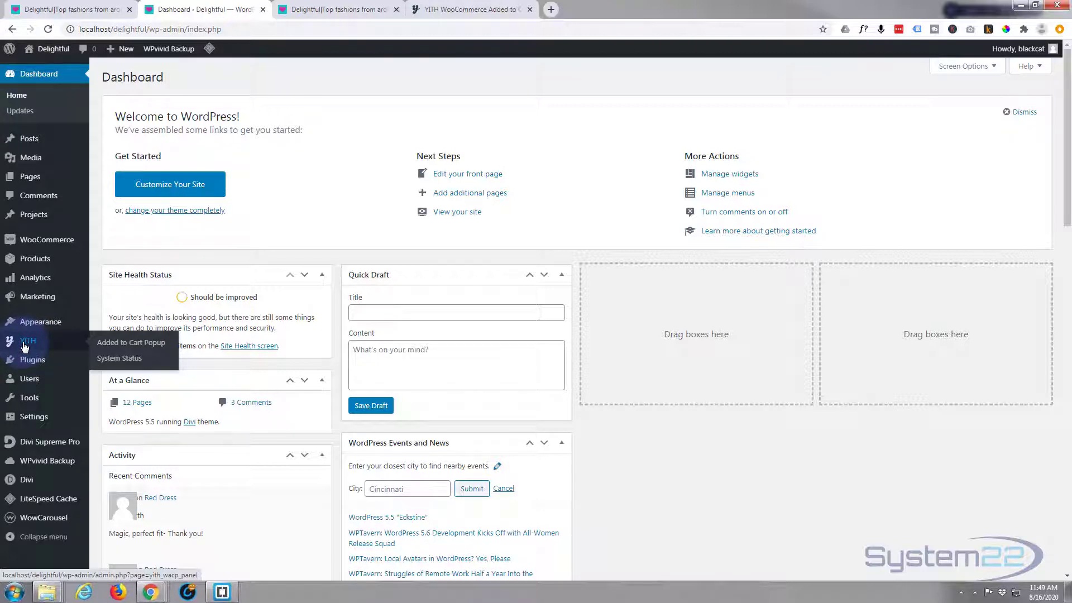
Reload the storefront, check the top-right mini-cart popup showing 12 items, then return to the Dashboard
left_click(343, 10)
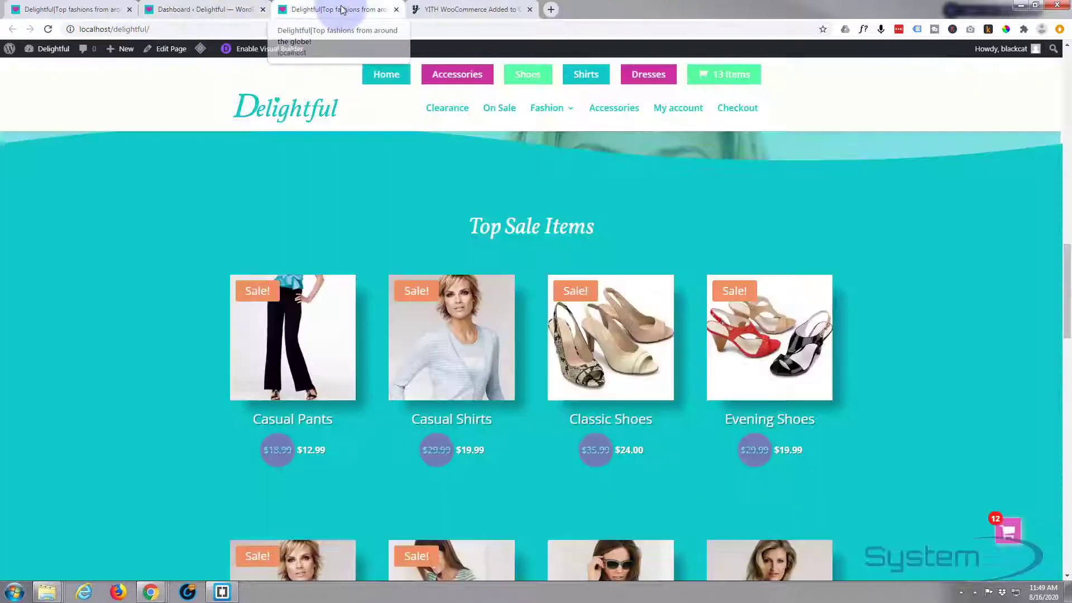
left_click(47, 29)
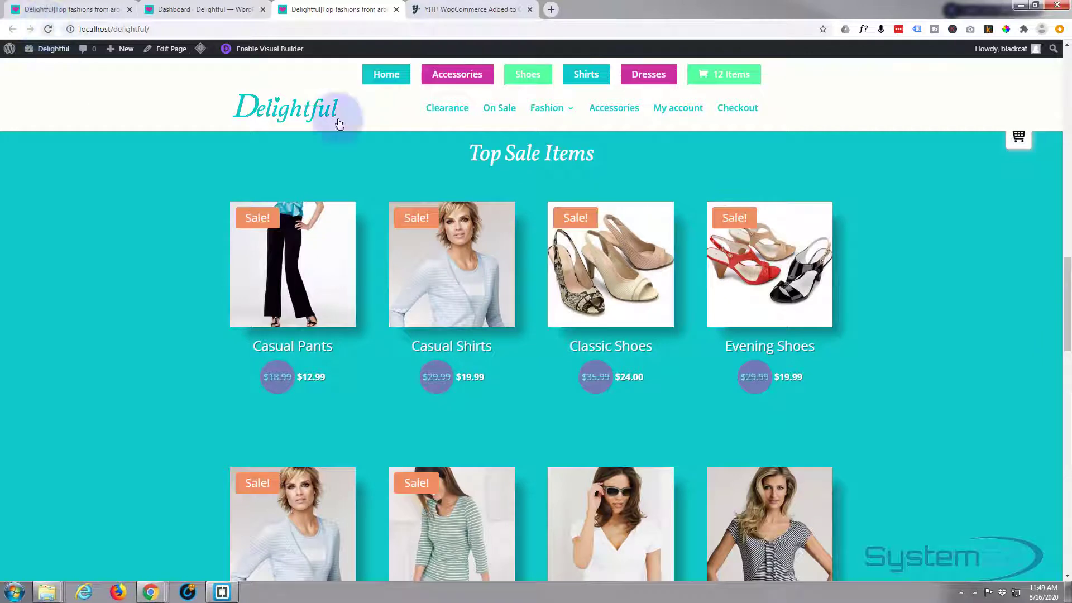
left_click_drag(1068, 312, 1033, 178)
left_click(1019, 139)
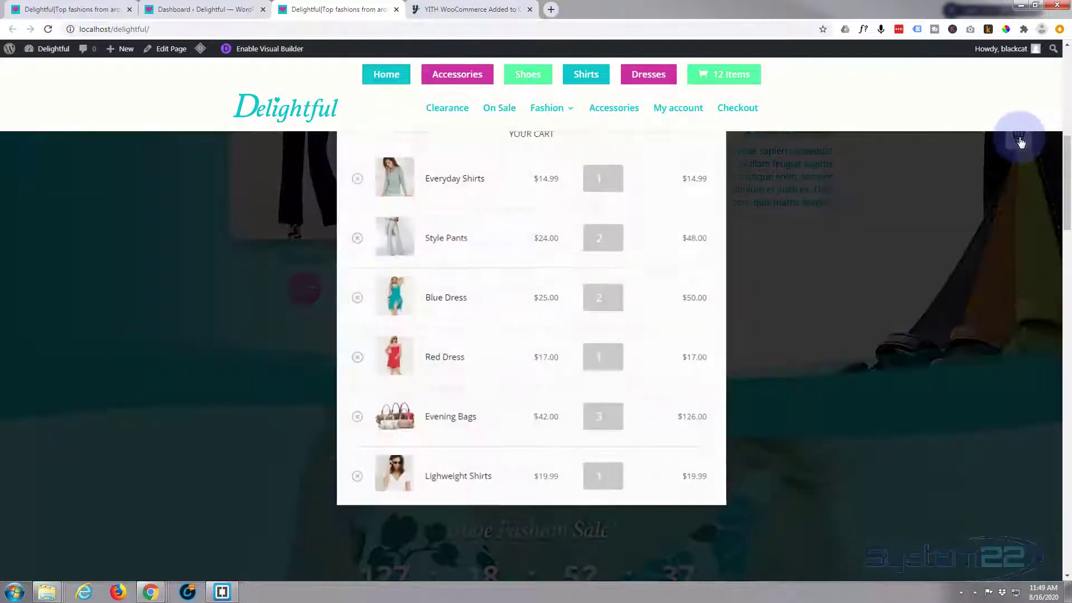
left_click(819, 331)
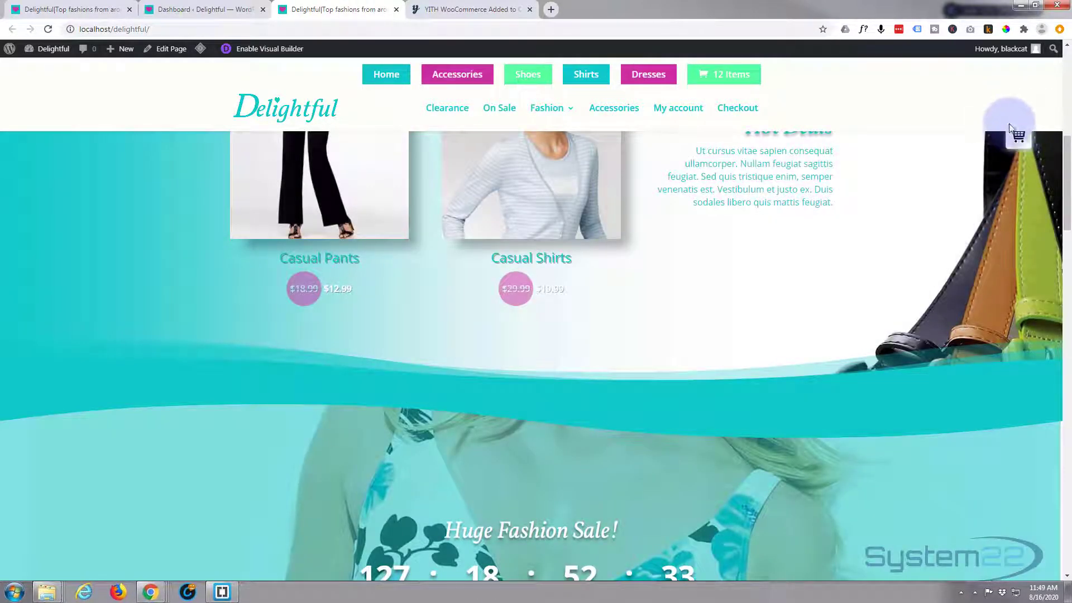
scroll(940, 226, "up", 8)
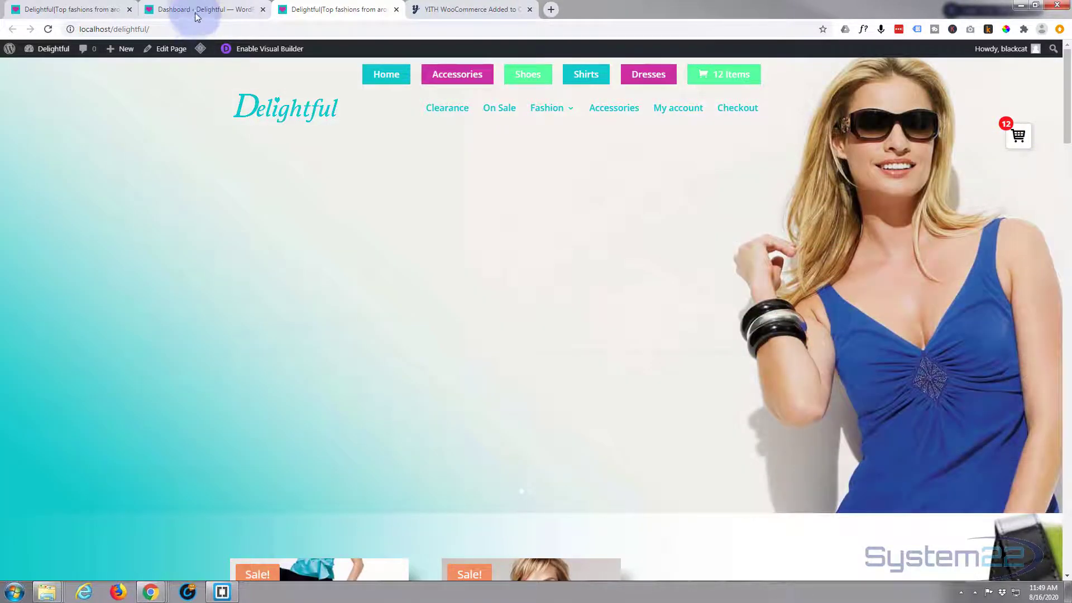
left_click(194, 12)
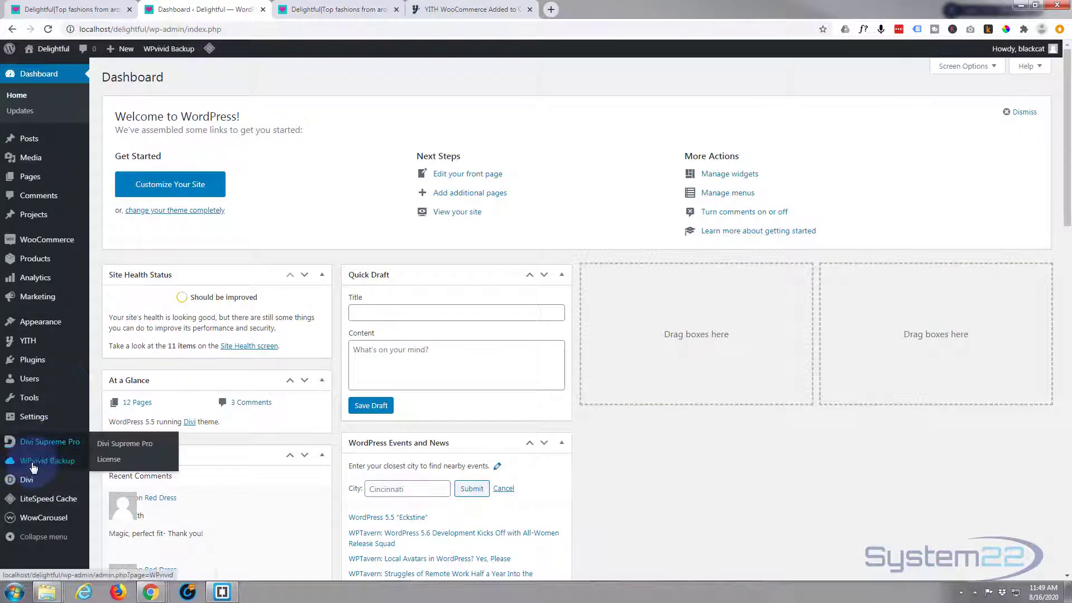
Open the Added to Cart Popup settings and set the popup height to 500 px
mouse_move(33, 467)
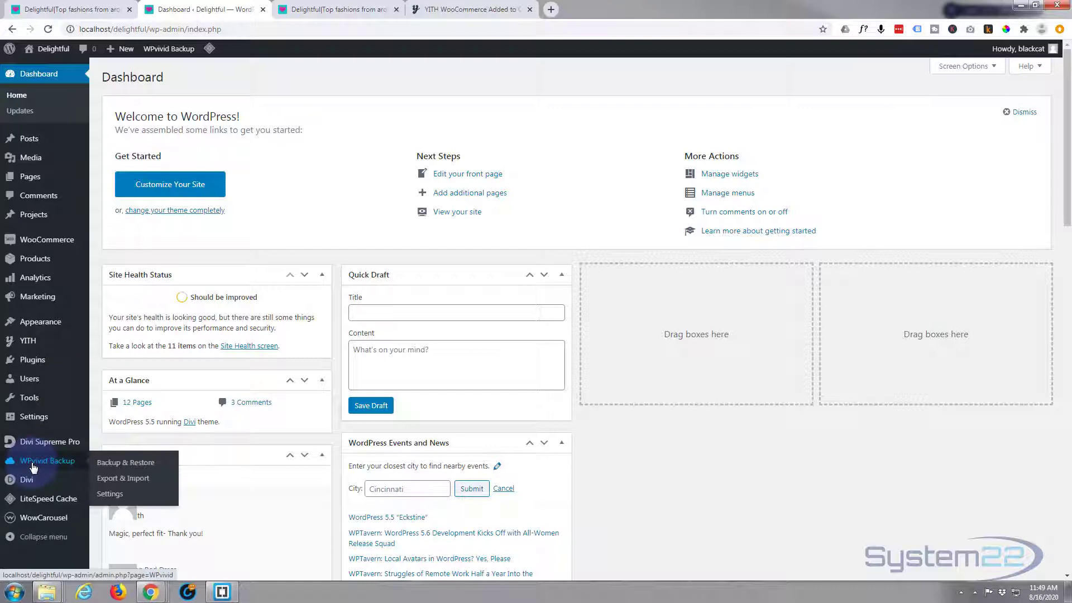
left_click(24, 347)
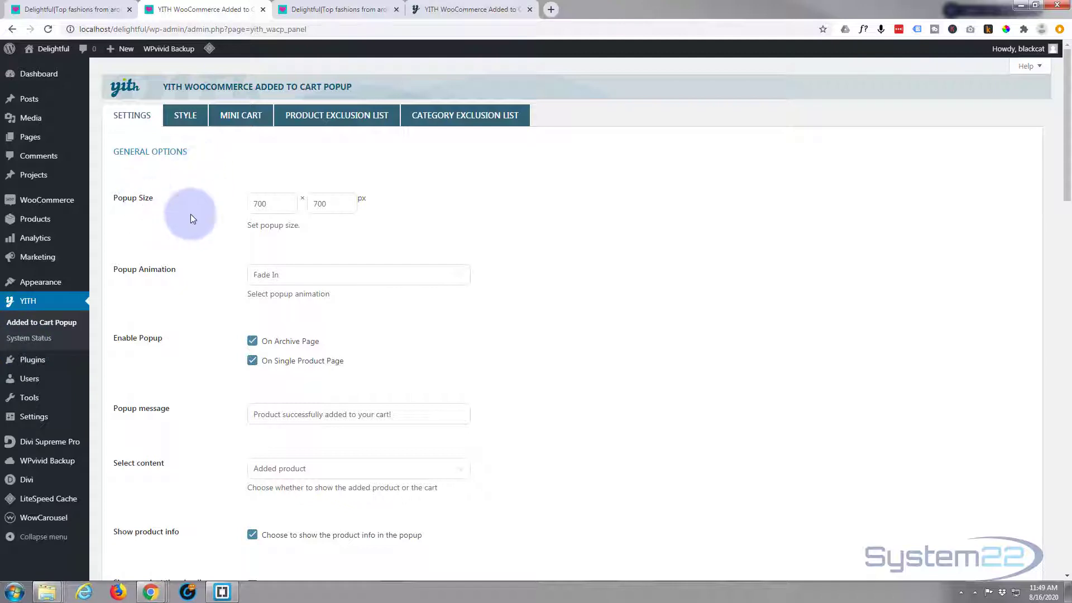
left_click(335, 205)
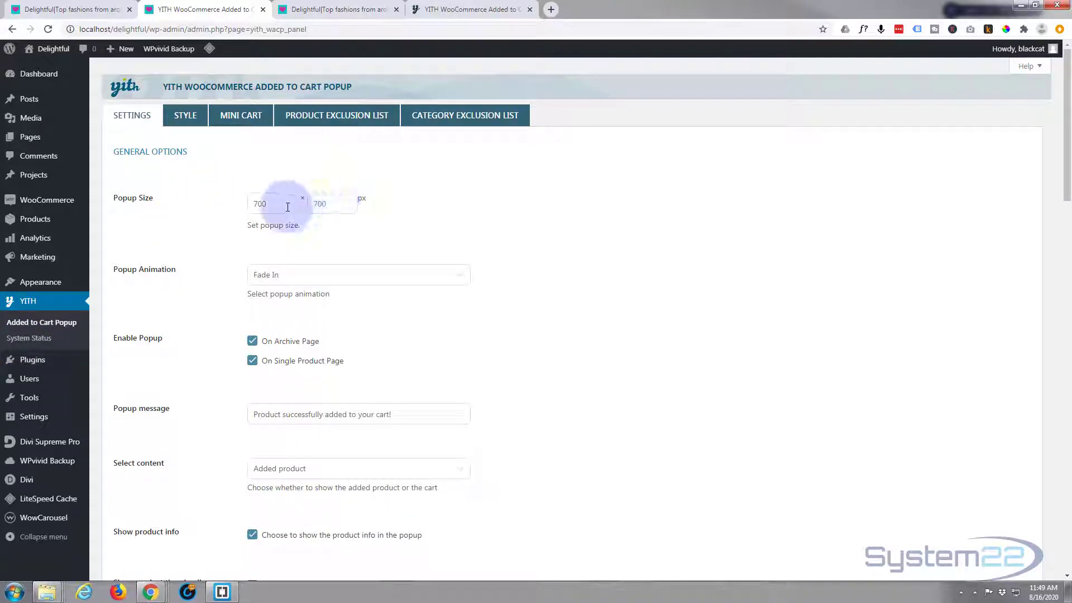
left_click_drag(337, 203, 317, 205)
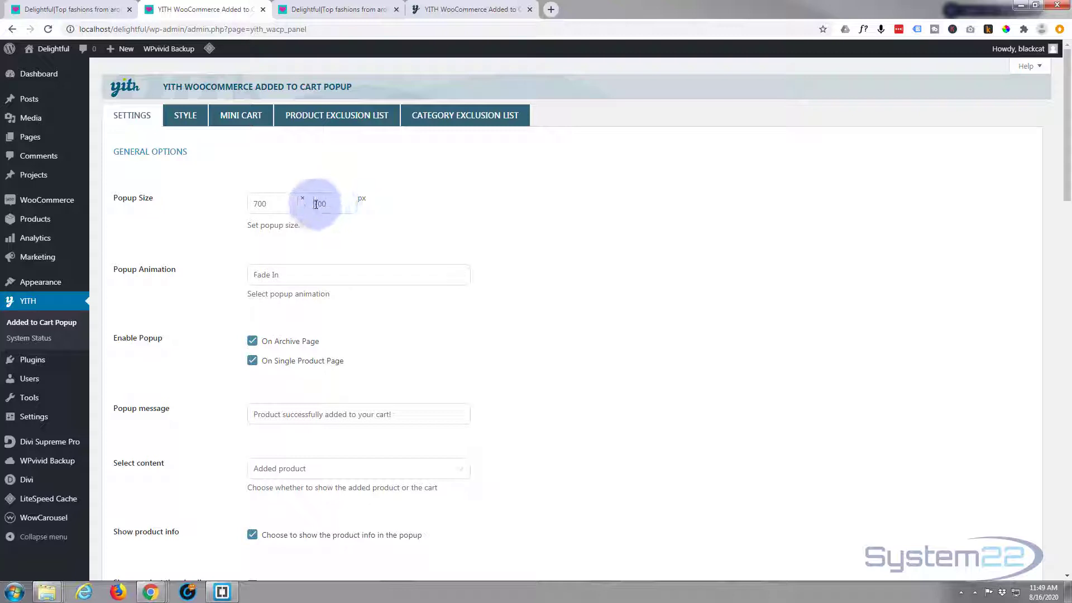
type("5")
Make the popup slide in from the right, then review message, thumbnail size and cart total options
left_click(320, 277)
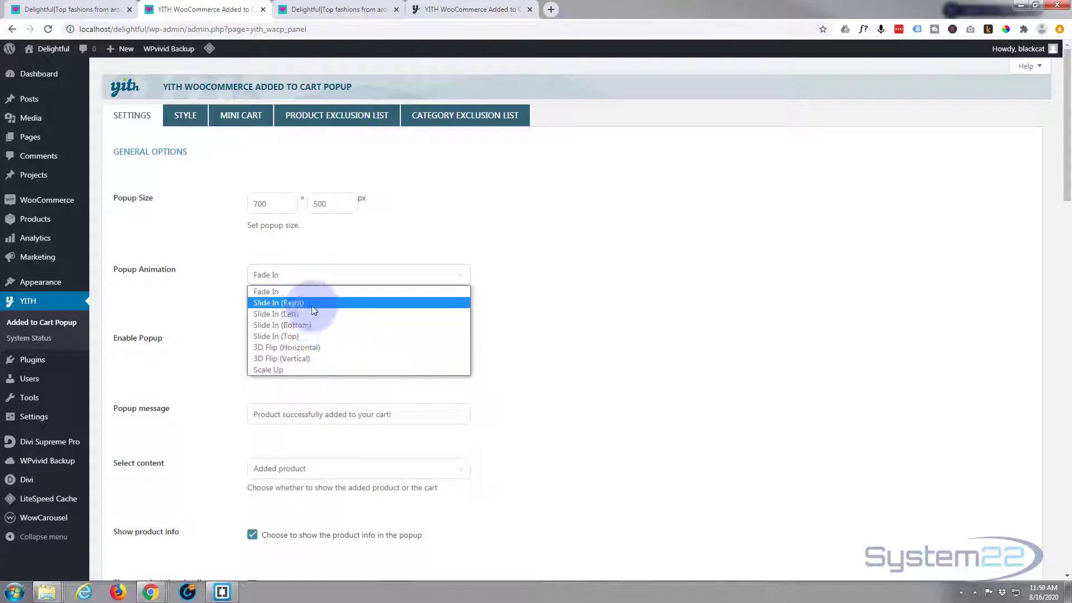
left_click(311, 305)
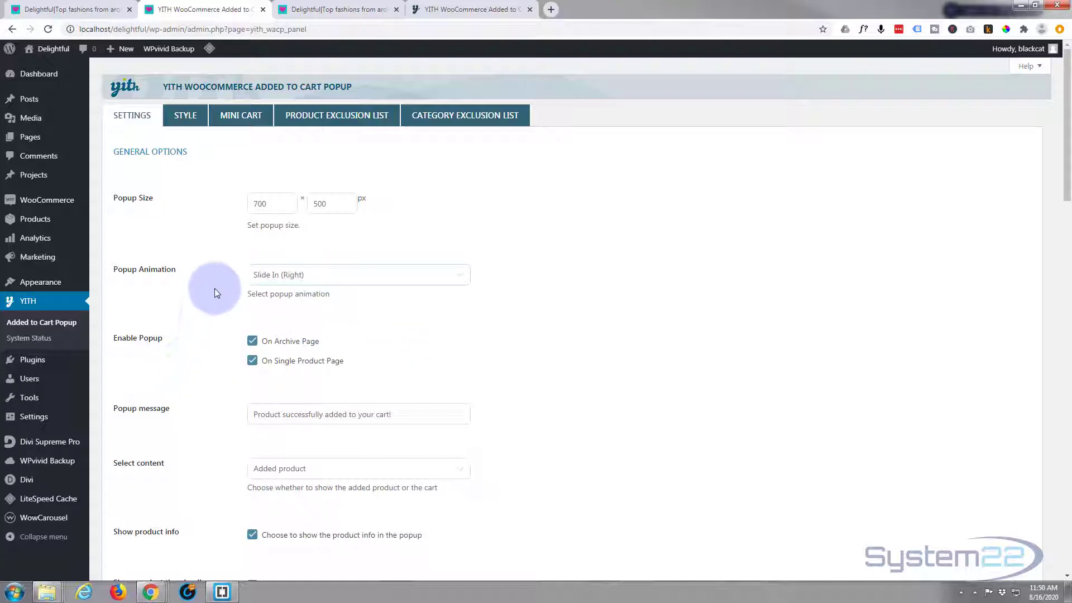
scroll(215, 288, "down", 2)
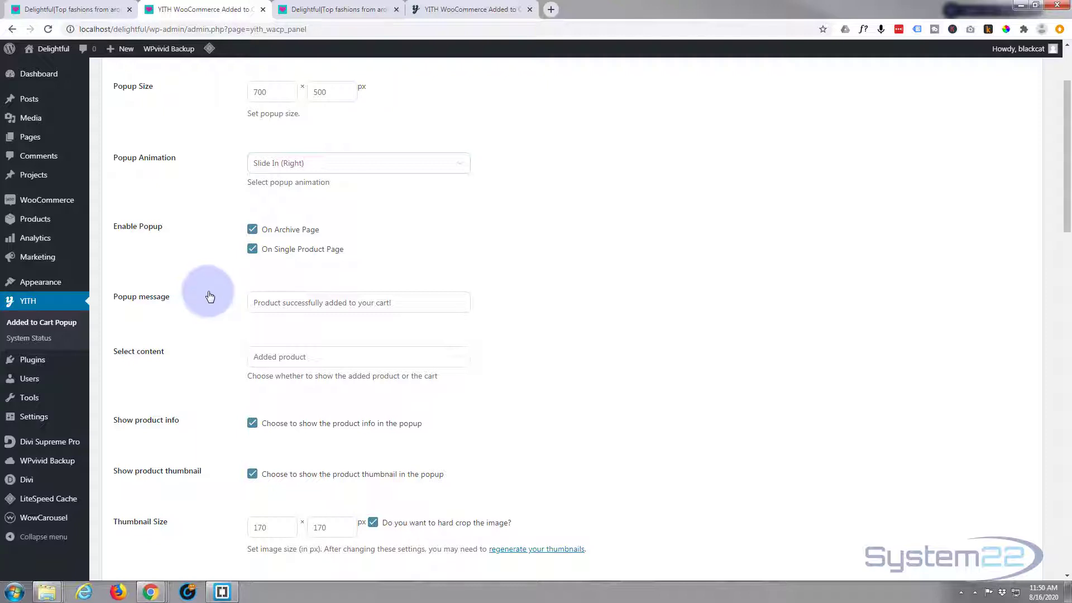
scroll(210, 296, "down", 1)
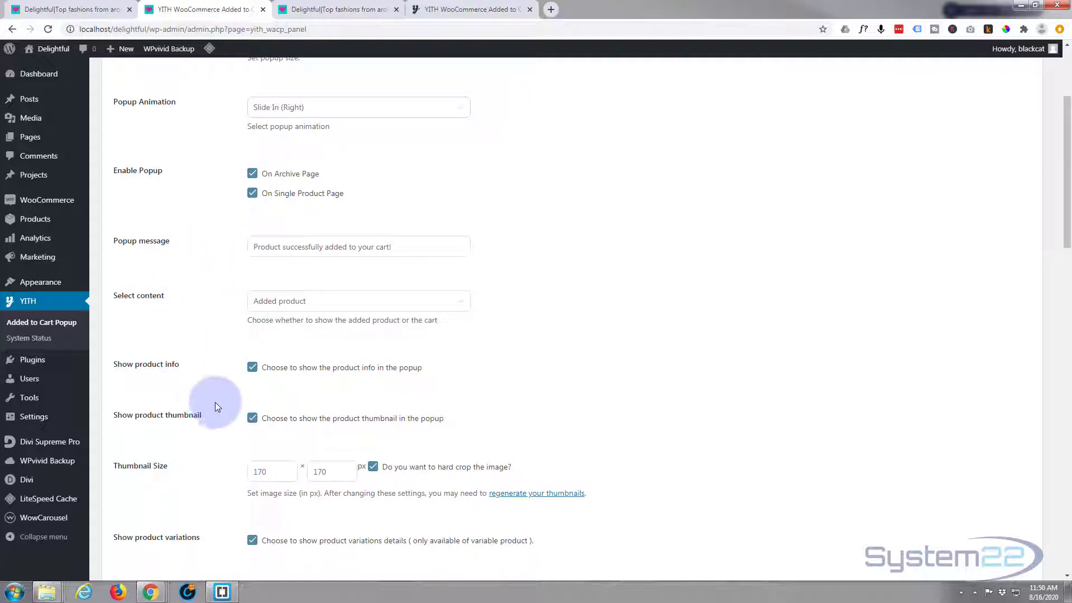
scroll(216, 402, "down", 3)
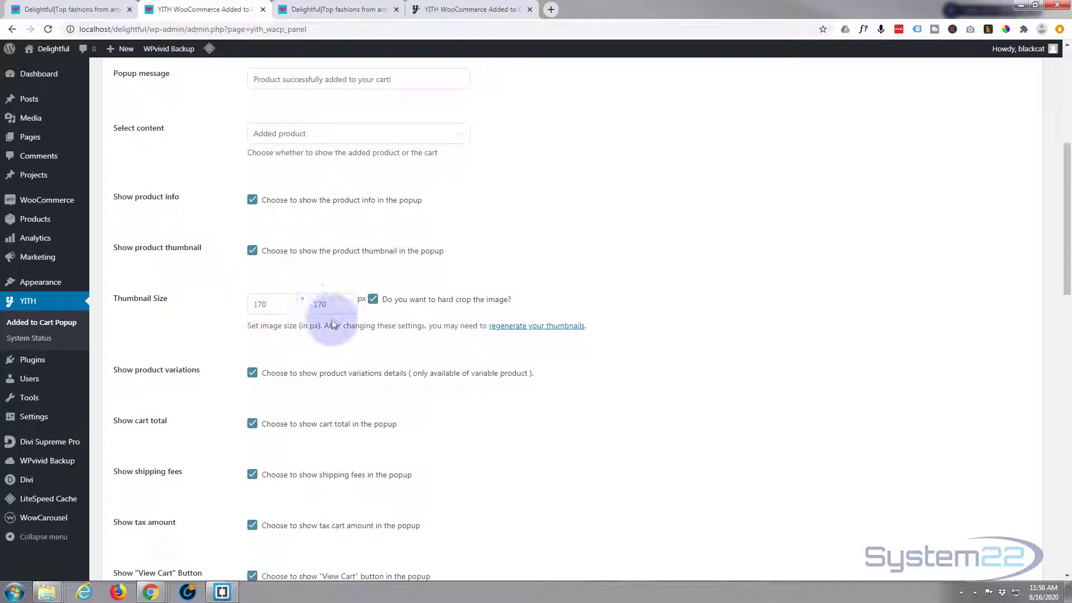
left_click(324, 10)
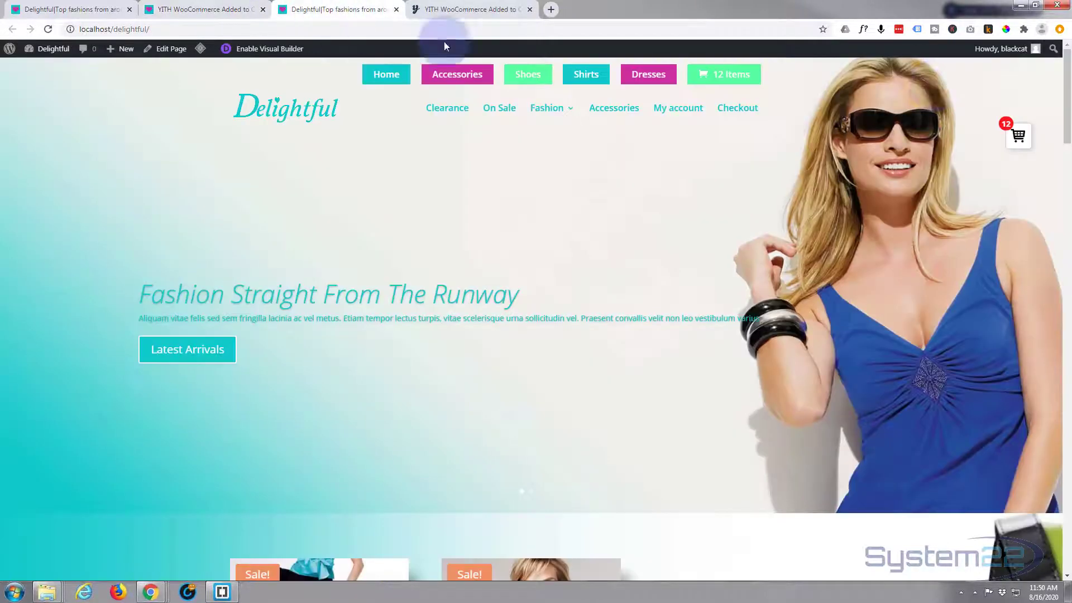
left_click(1020, 136)
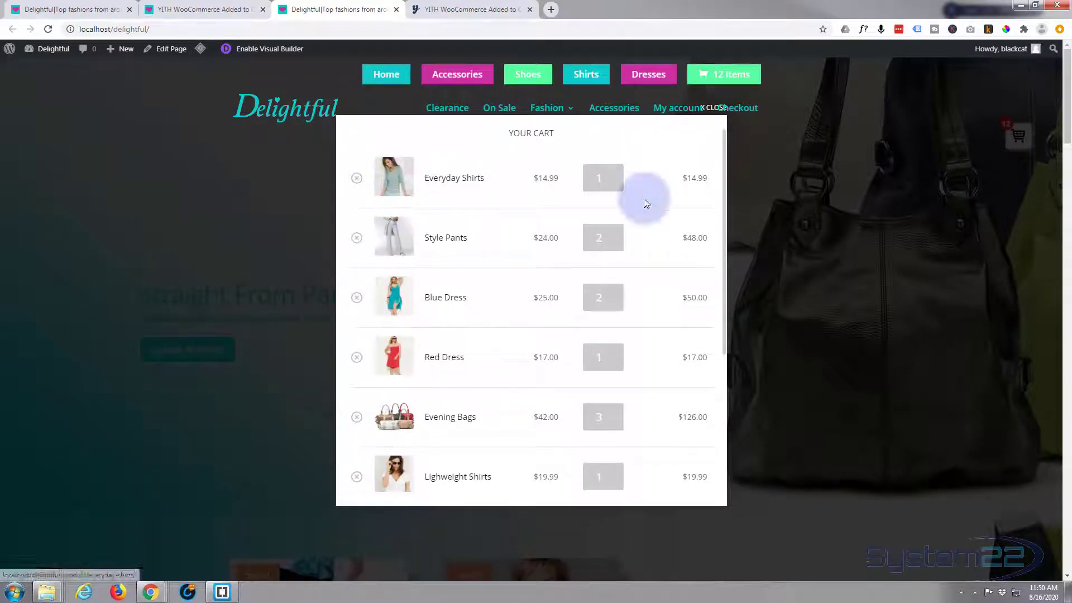
left_click(809, 285)
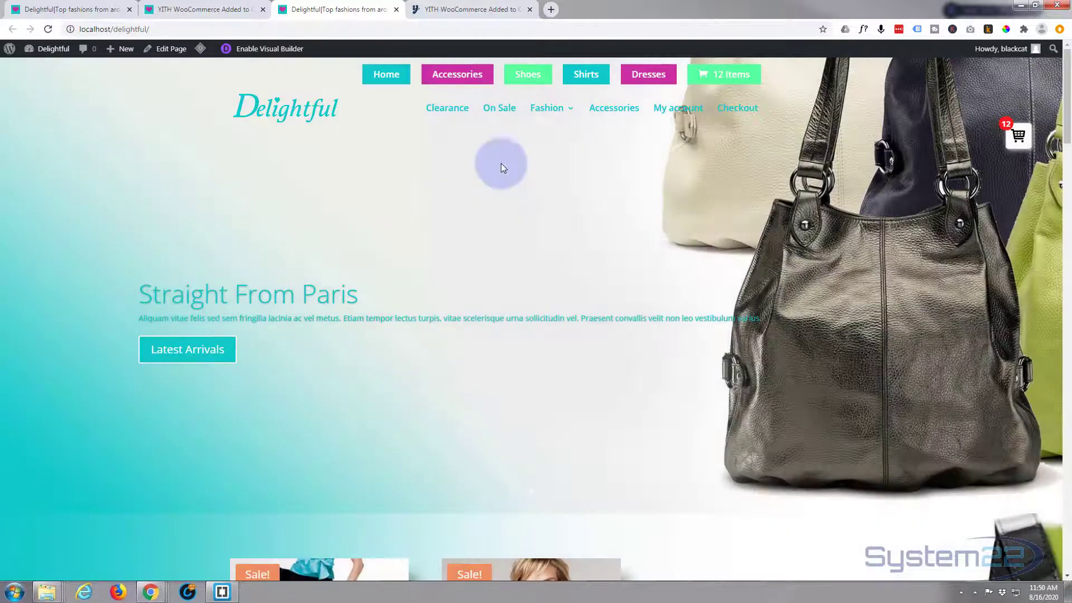
left_click(212, 9)
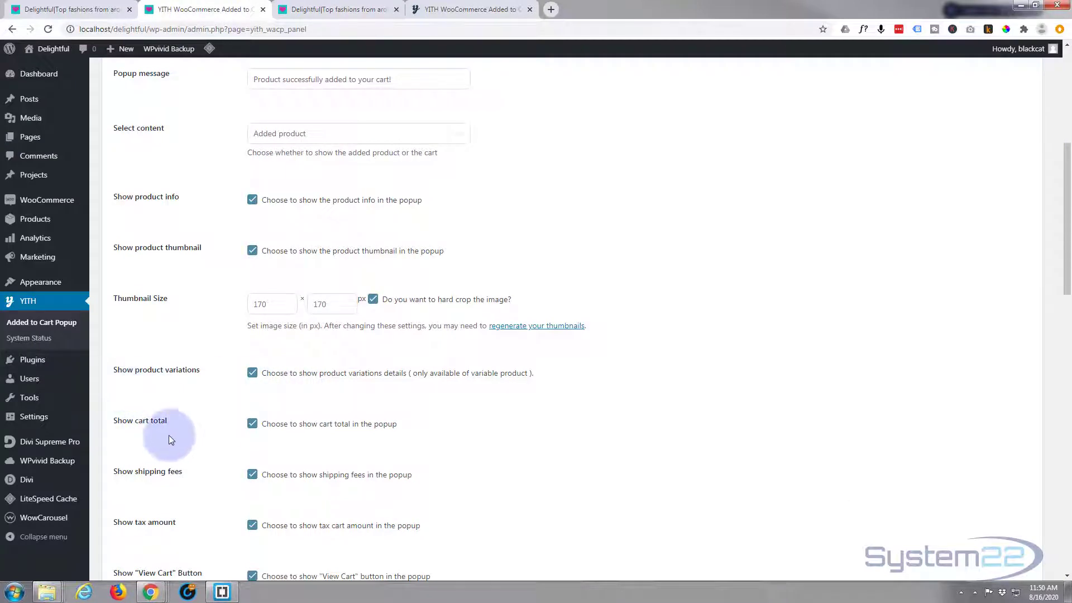
Scroll through View Cart, Continue Shopping, Checkout and Suggested Products settings, then back up
scroll(199, 456, "down", 2)
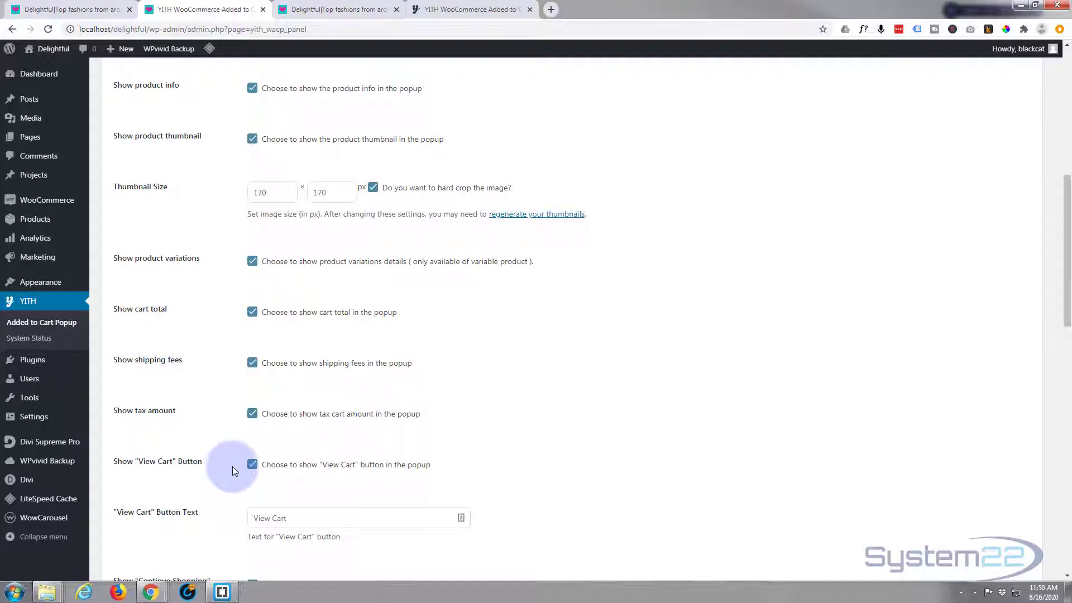
scroll(232, 472, "down", 2)
scroll(232, 467, "down", 1)
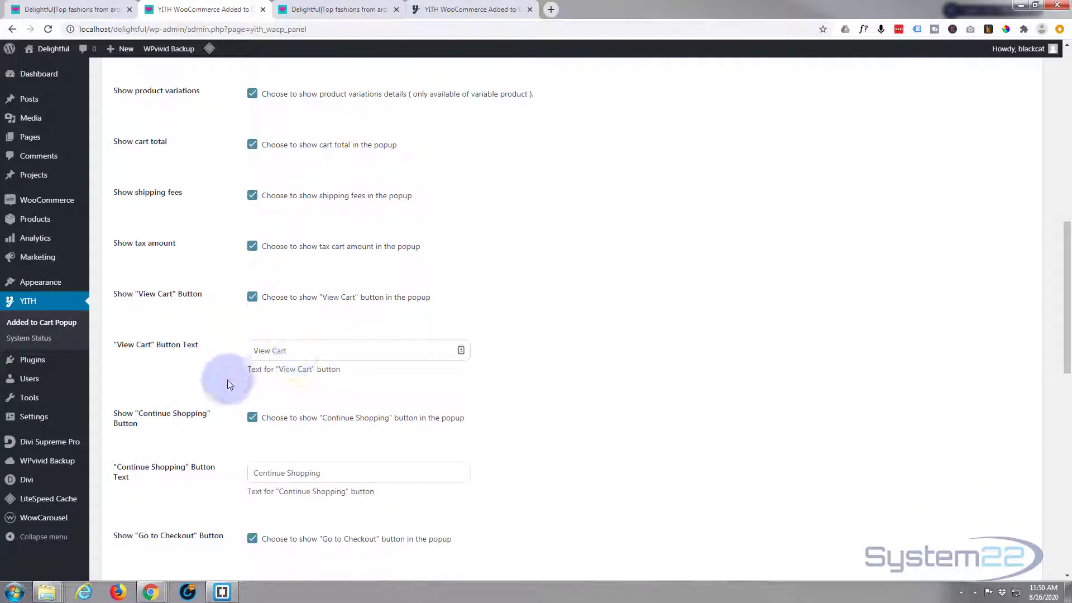
scroll(227, 380, "down", 2)
scroll(226, 379, "down", 3)
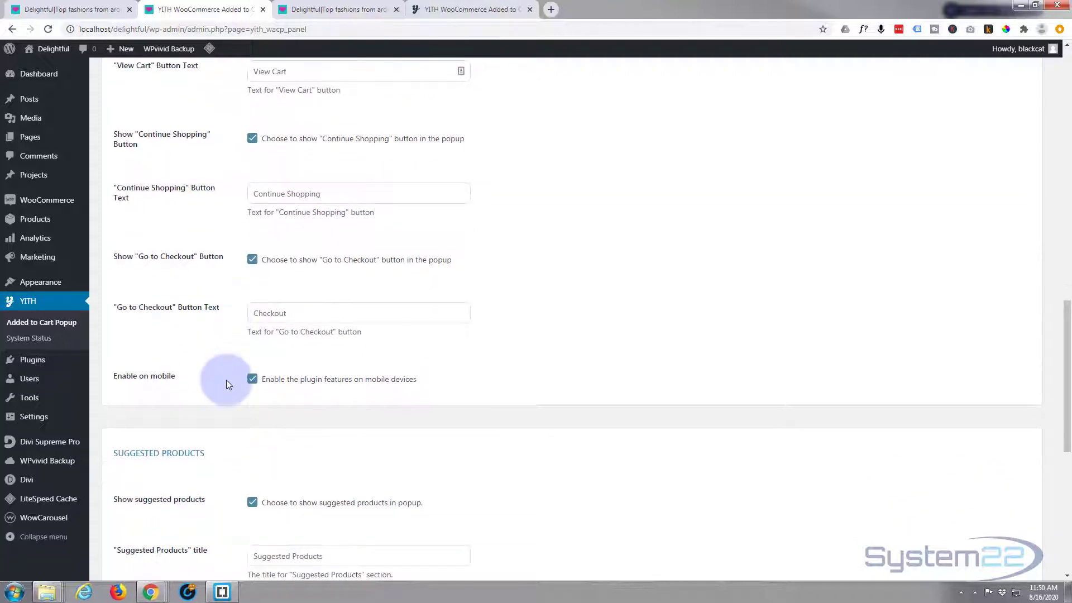
scroll(226, 379, "down", 4)
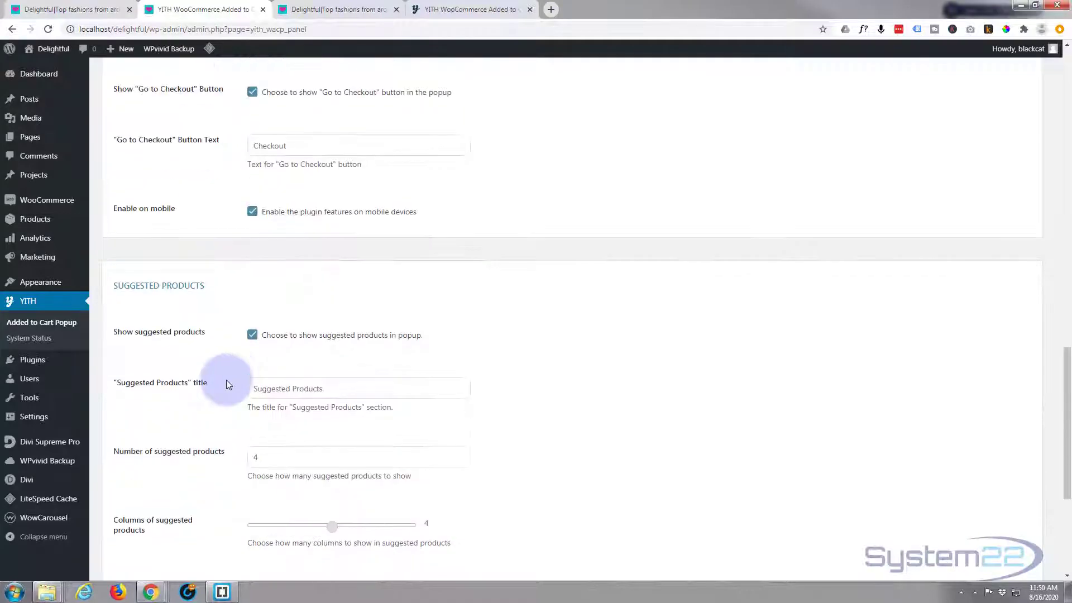
scroll(220, 386, "down", 4)
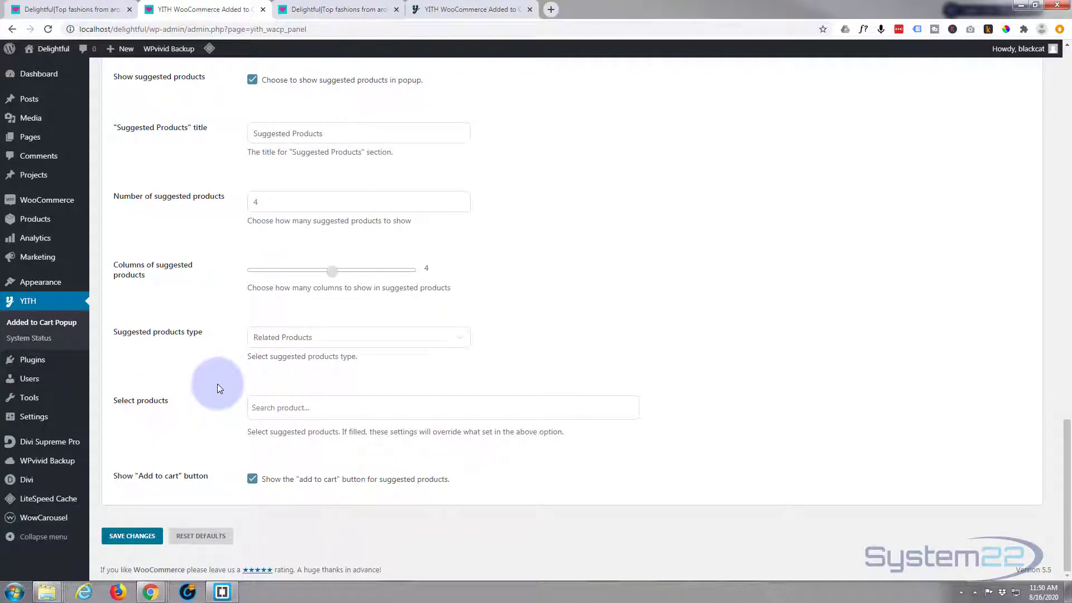
scroll(219, 388, "up", 10)
scroll(218, 388, "up", 12)
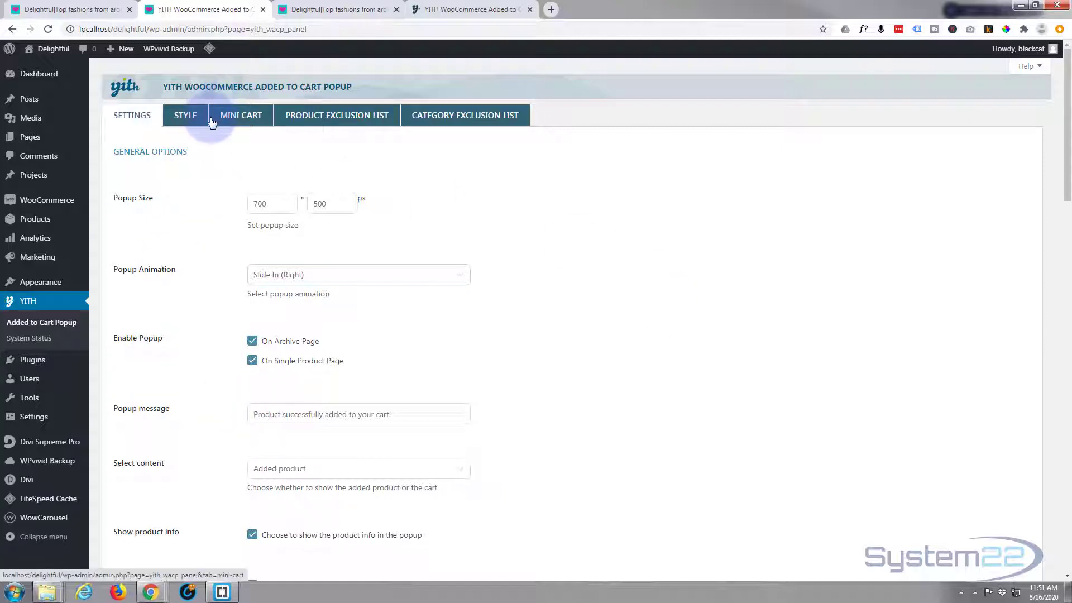
Open the Mini Cart options and compare them with the storefront's current cart popup
left_click(242, 118)
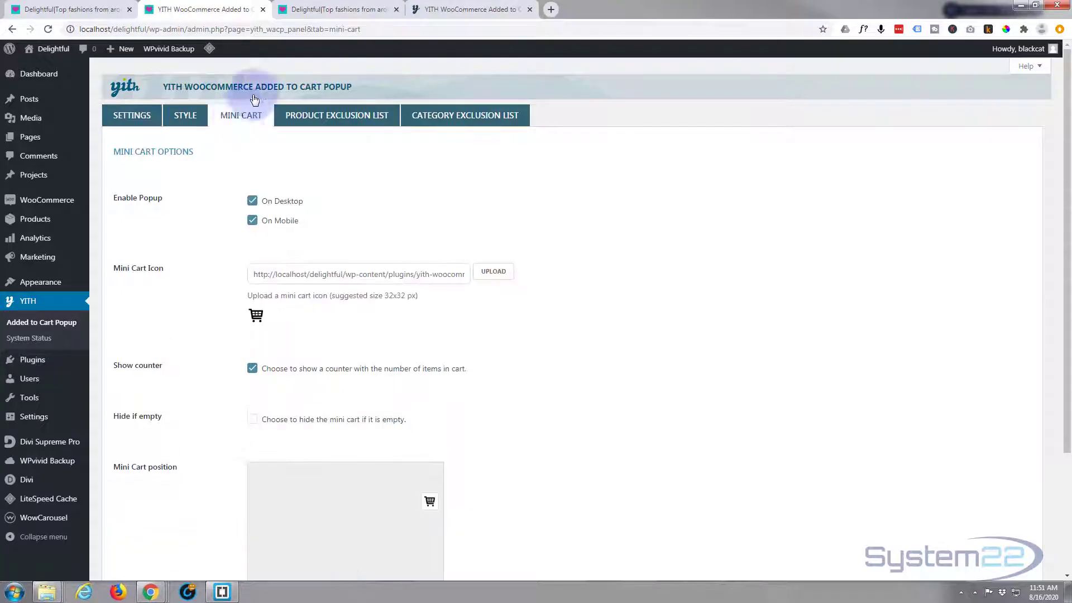
left_click(337, 9)
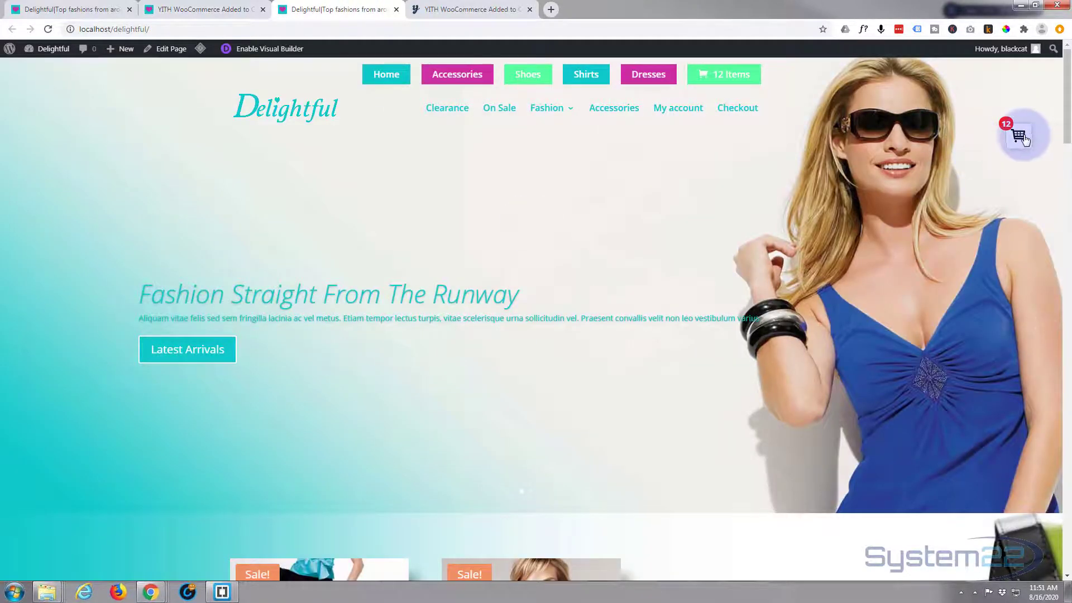
left_click(1024, 139)
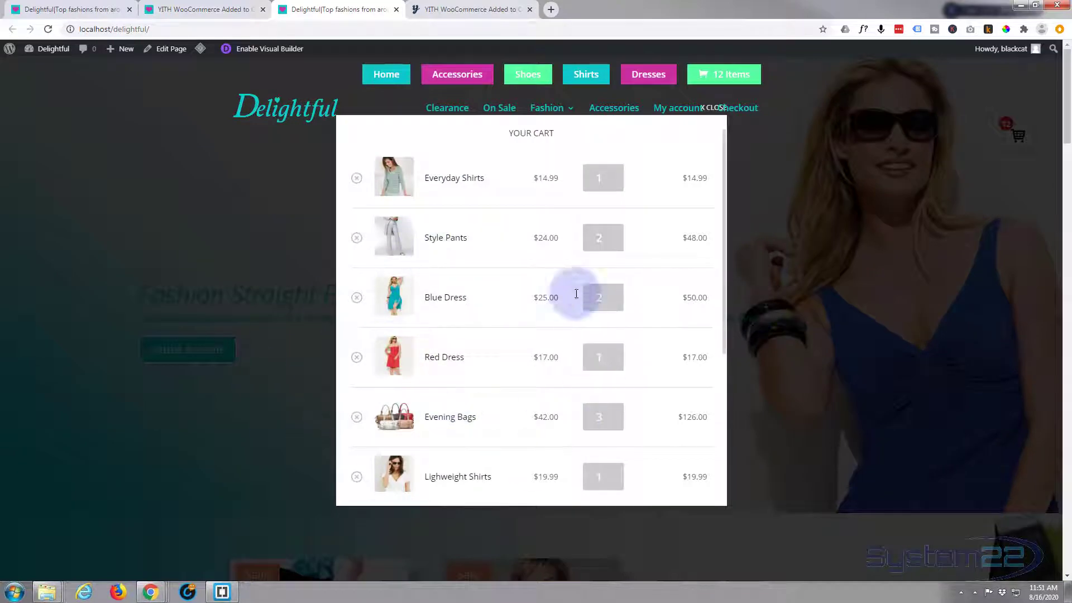
left_click(247, 395)
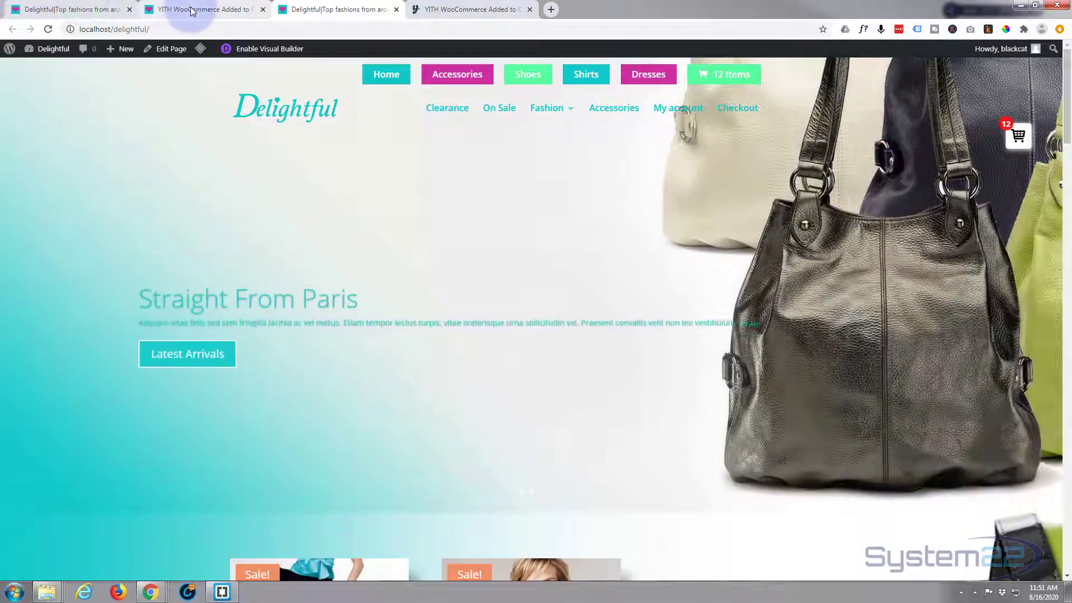
left_click(192, 10)
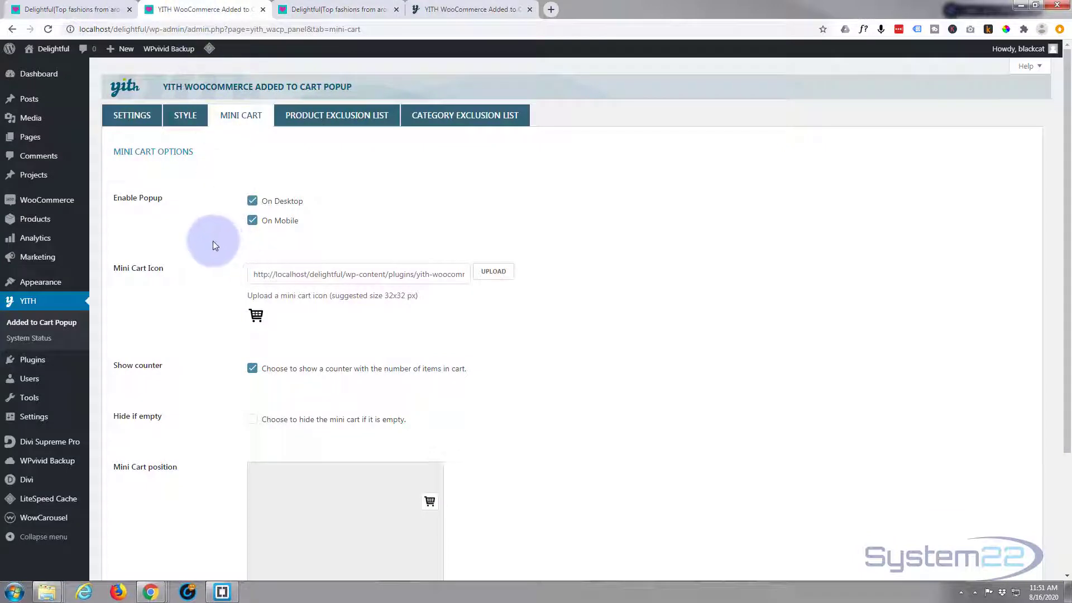
scroll(207, 237, "down", 1)
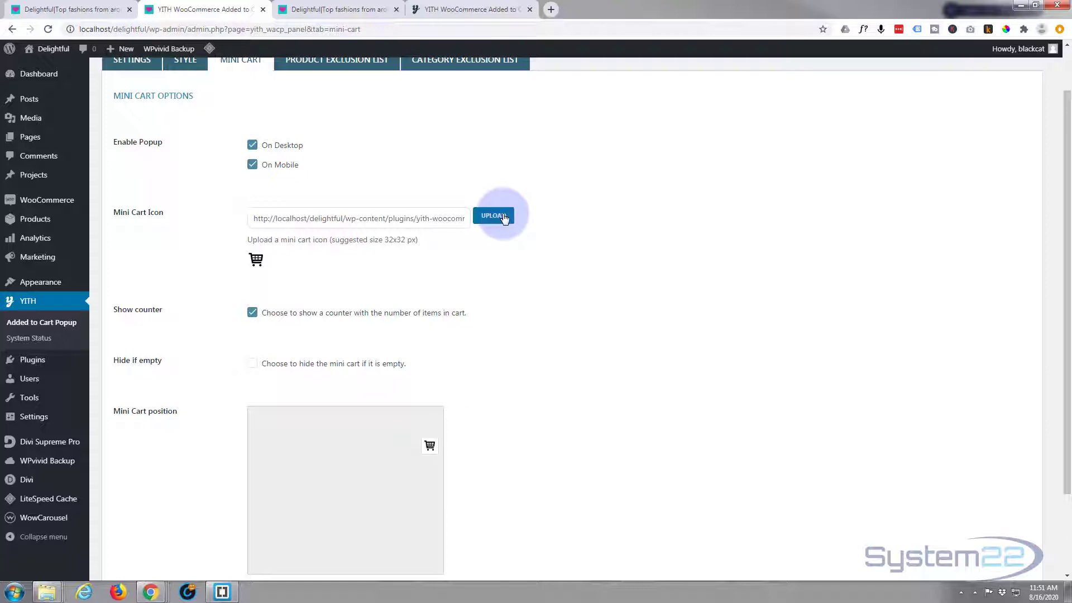
left_click(313, 10)
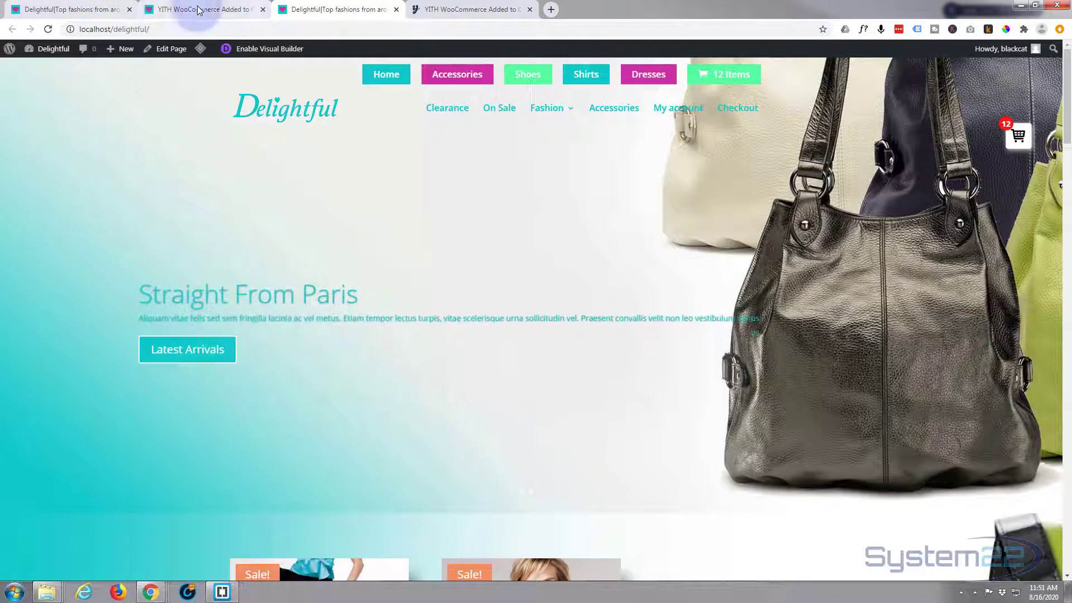
left_click(203, 9)
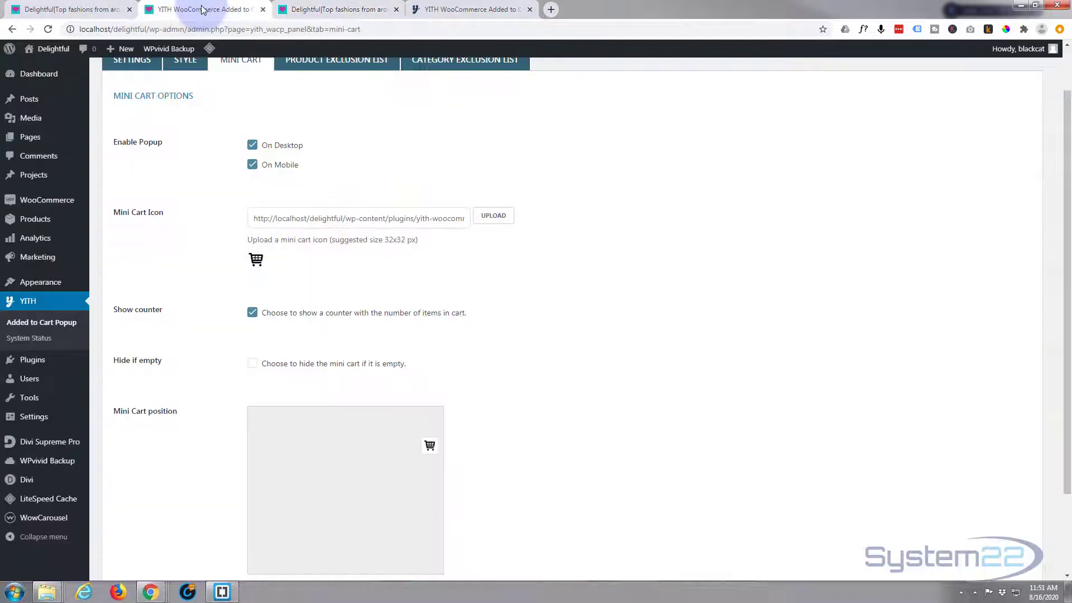
Set the pink cartsq.png image from the Media Library as the mini cart icon
left_click(494, 216)
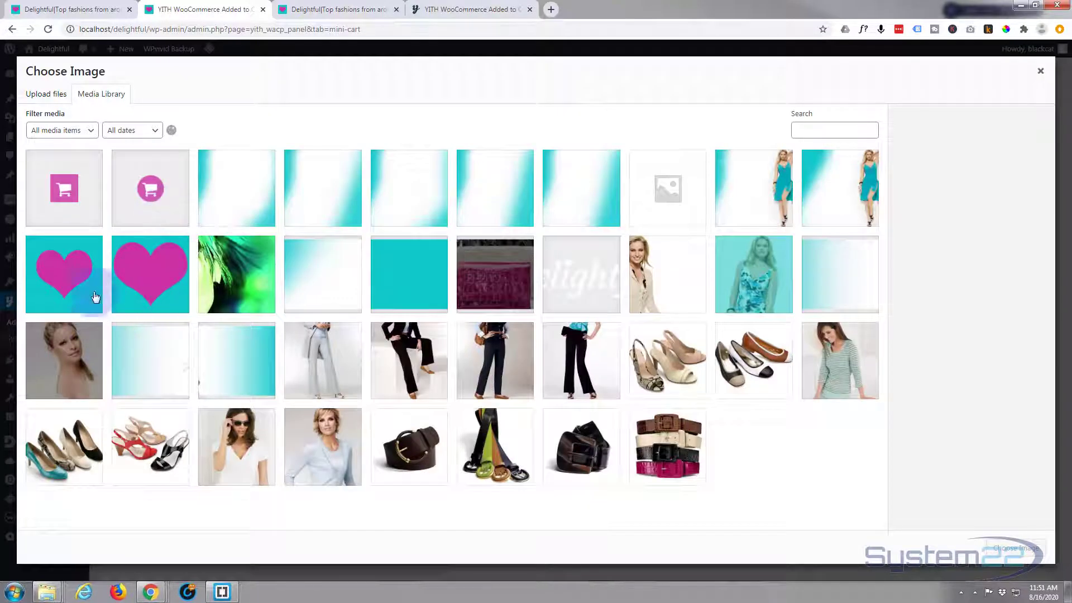
left_click(61, 192)
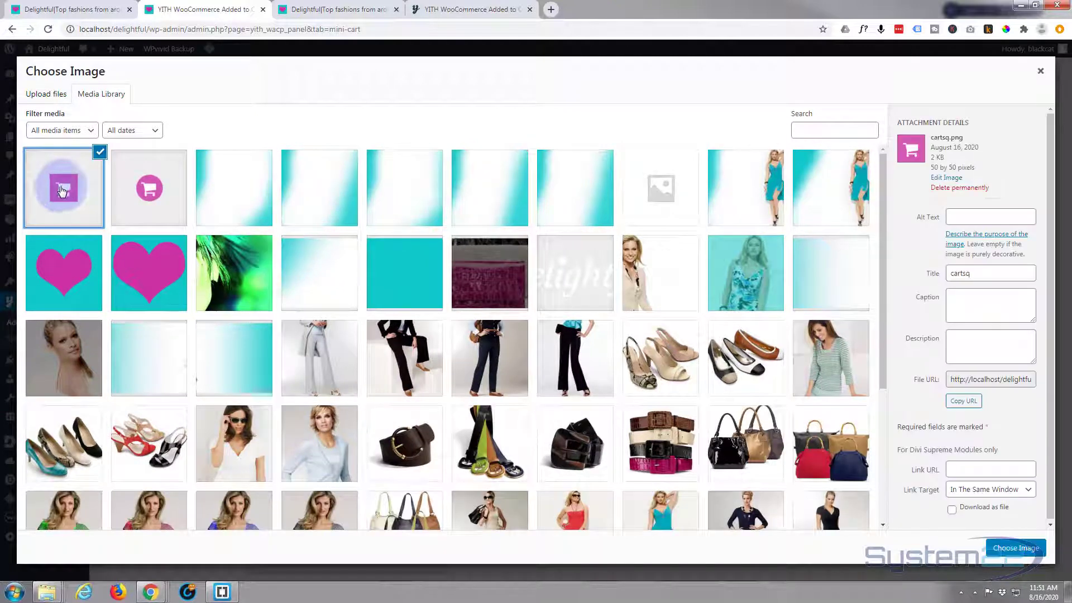
left_click(1017, 551)
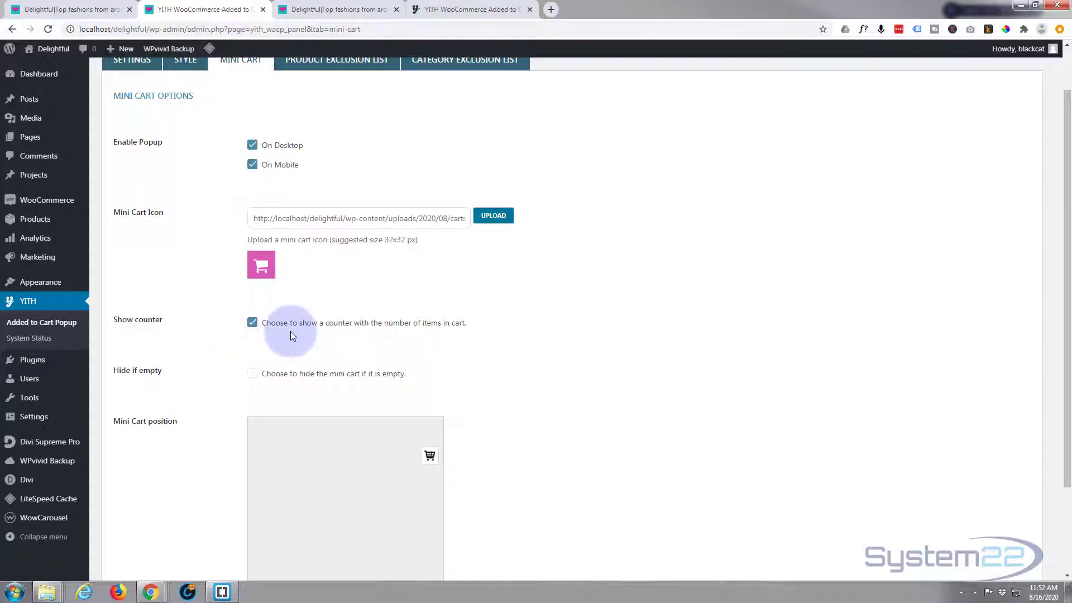
Move the mini cart to the bottom-left position and save the settings
scroll(195, 303, "down", 2)
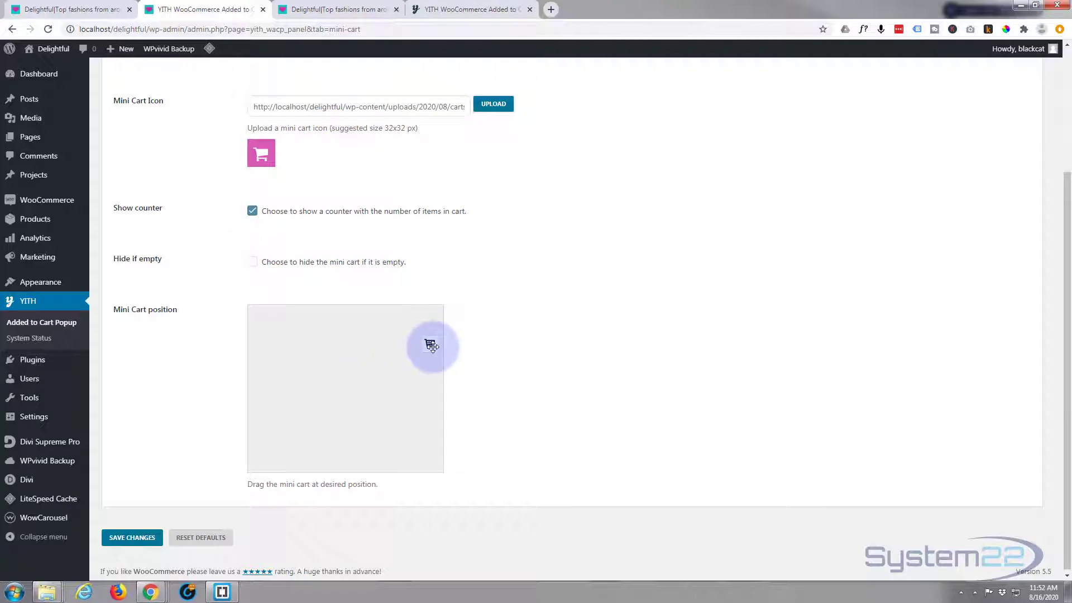
left_click_drag(431, 345, 267, 456)
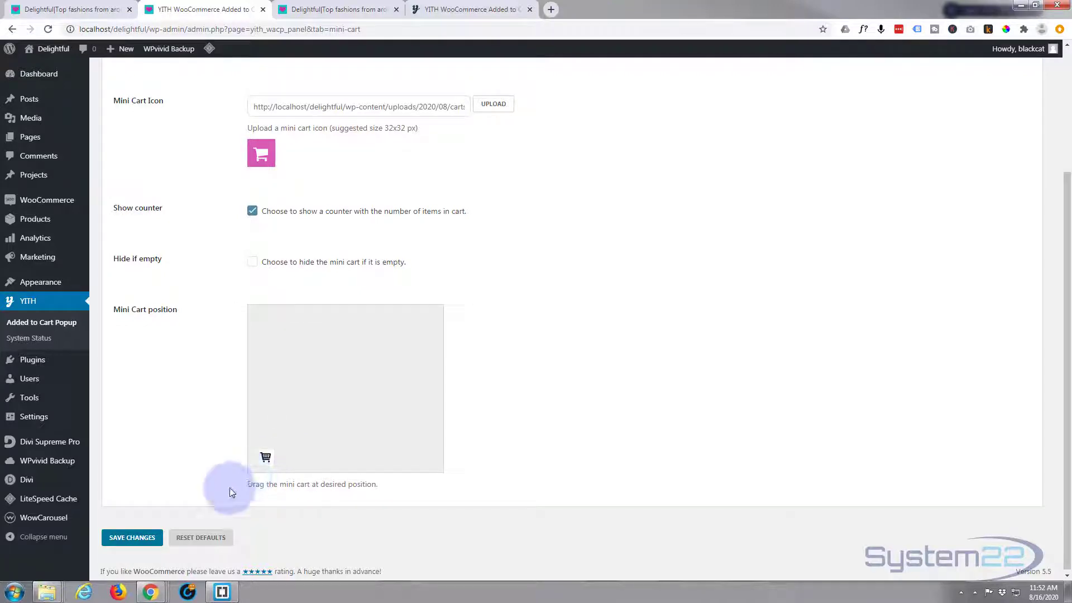
left_click(123, 544)
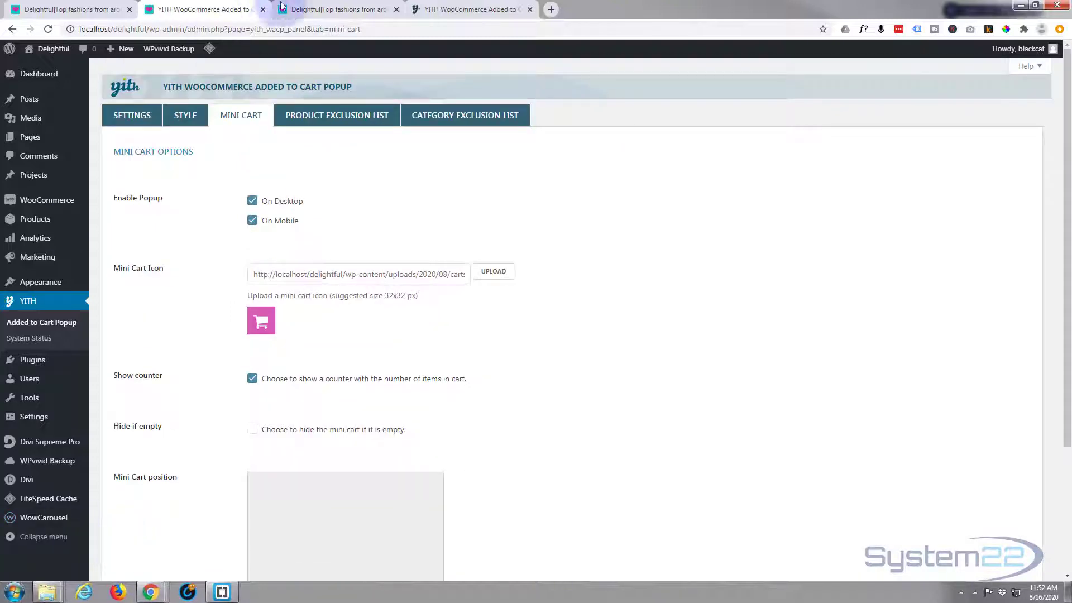
Reload the shop, check the new bottom-left pink mini cart's popup, then return to Mini Cart settings
left_click(336, 9)
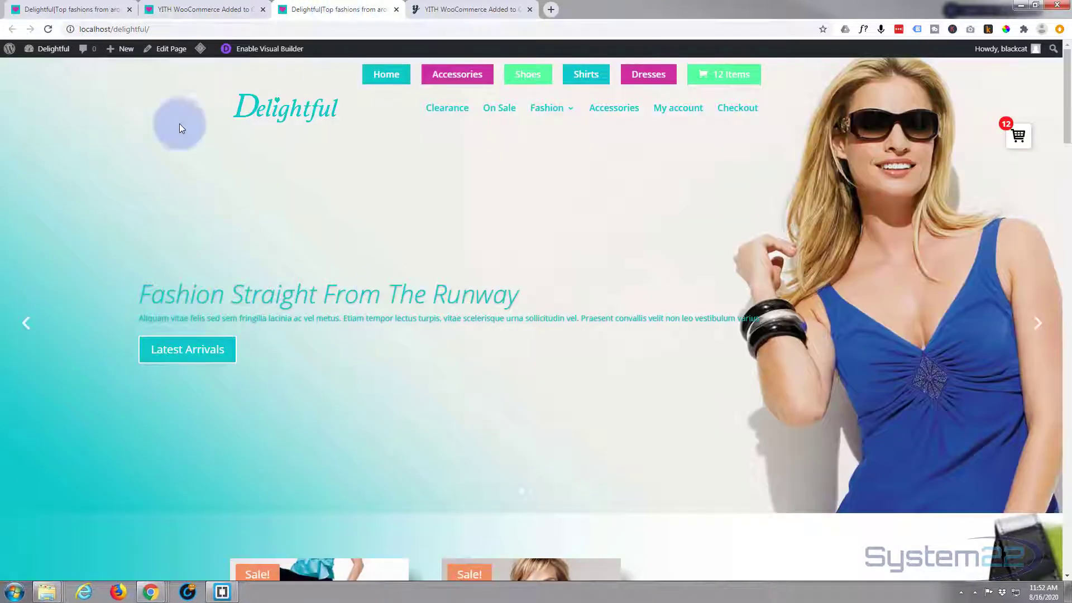
left_click(48, 30)
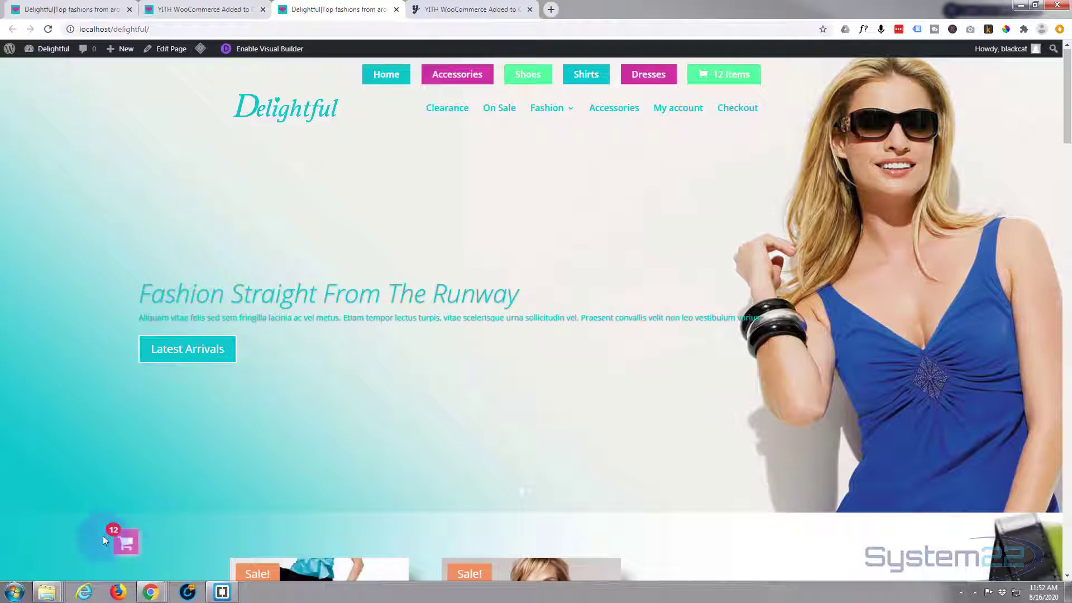
left_click(127, 541)
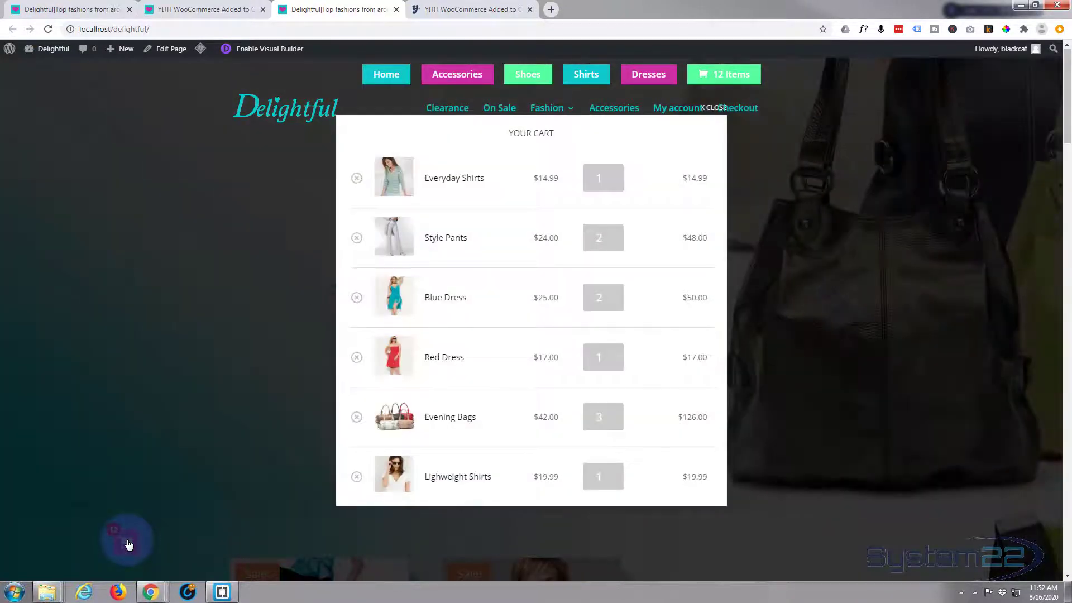
scroll(443, 416, "down", 4)
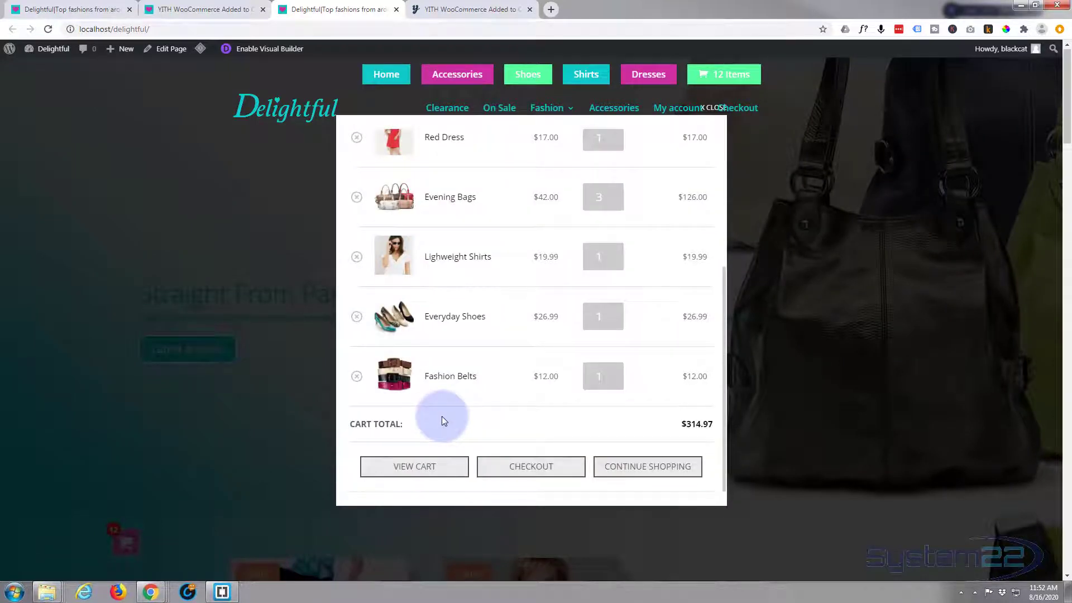
scroll(441, 420, "up", 5)
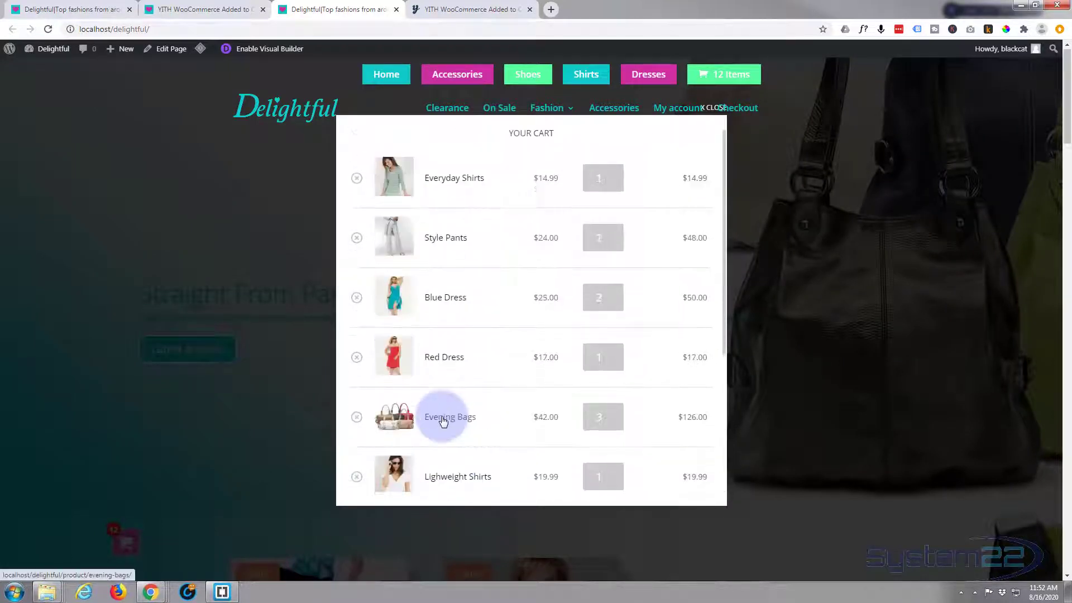
left_click(18, 289)
left_click(212, 7)
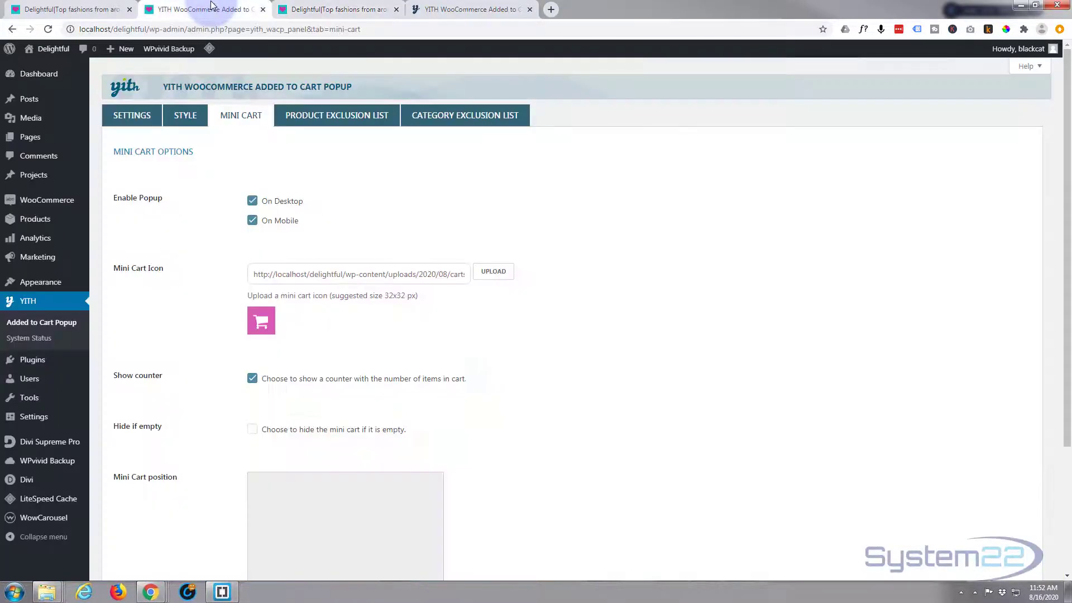
Check the empty product exclusion list, then scroll through the popup Style options
left_click(315, 116)
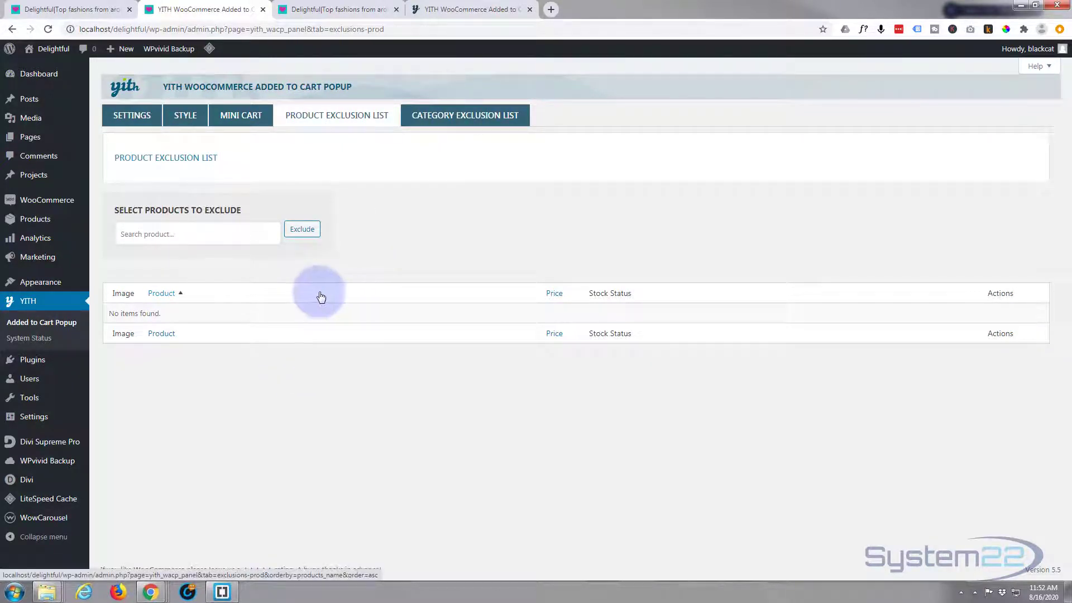
left_click(189, 116)
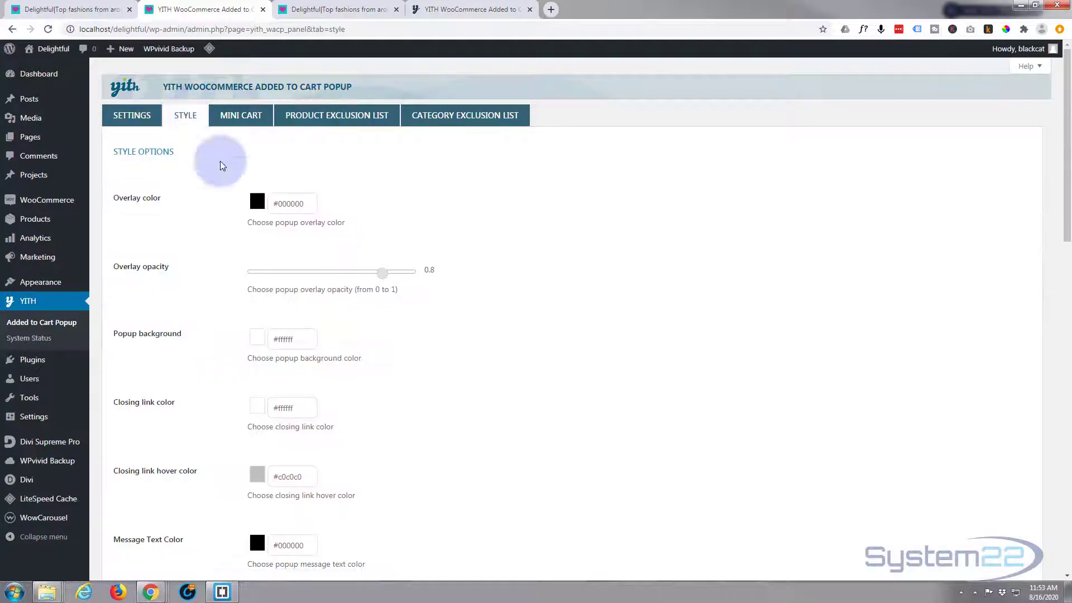
scroll(295, 343, "down", 4)
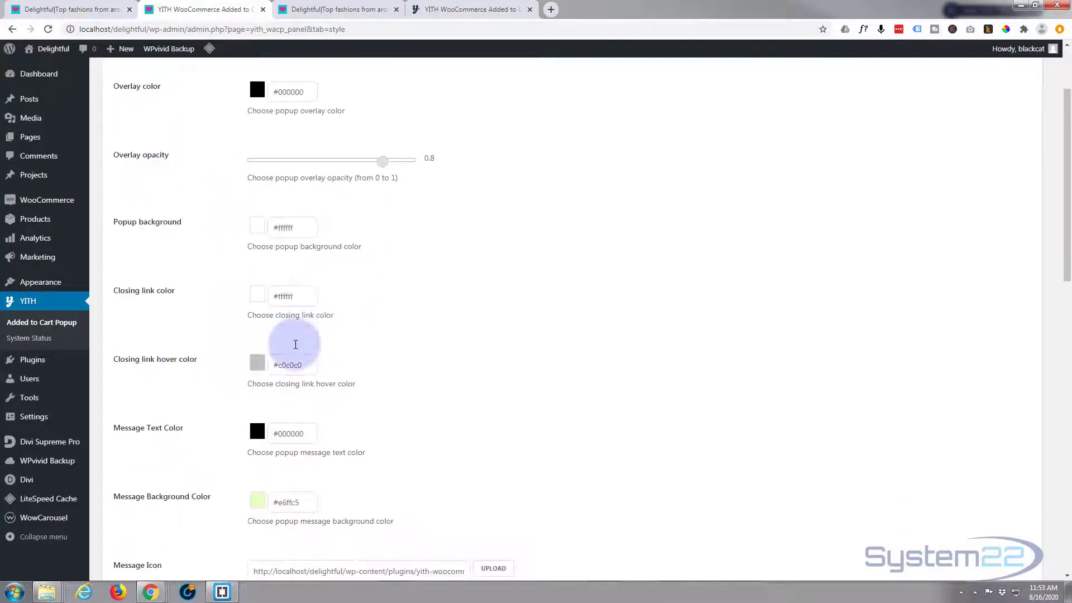
scroll(295, 343, "down", 1)
scroll(295, 343, "down", 3)
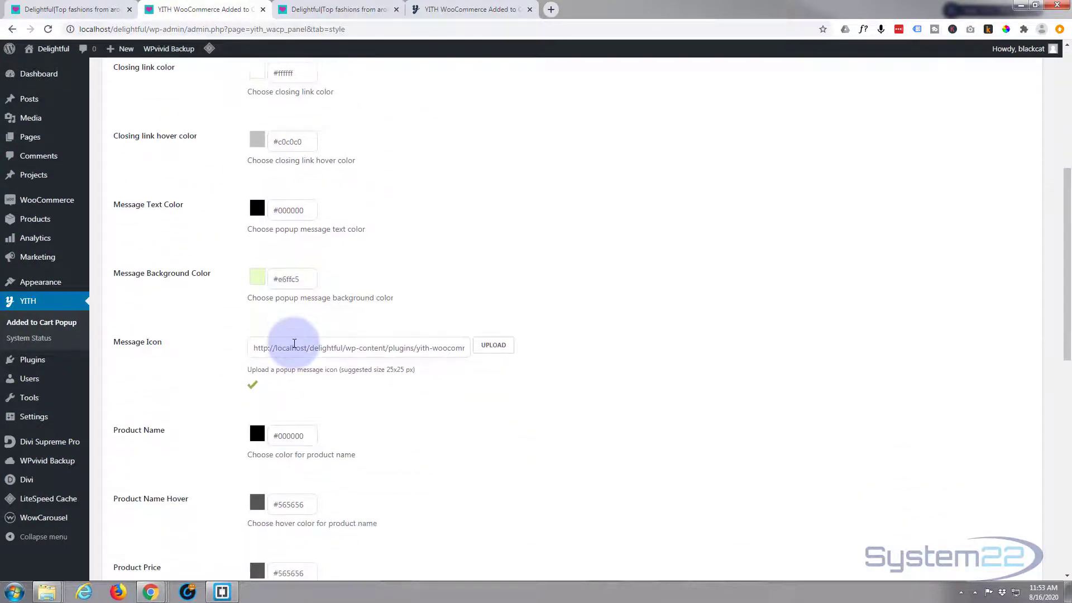
scroll(294, 343, "down", 6)
scroll(293, 346, "down", 3)
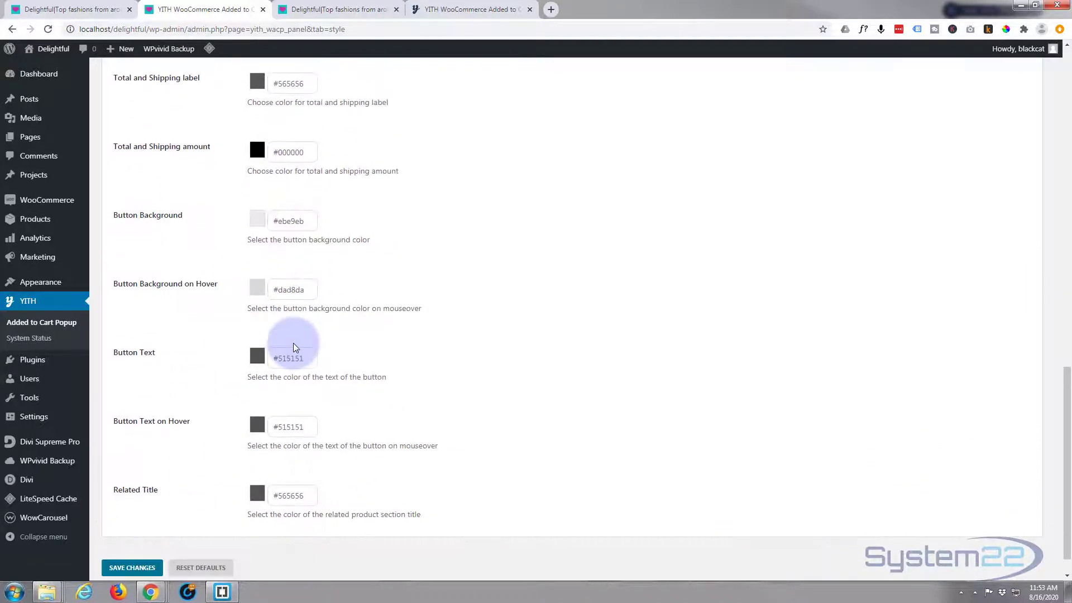
scroll(295, 342, "up", 11)
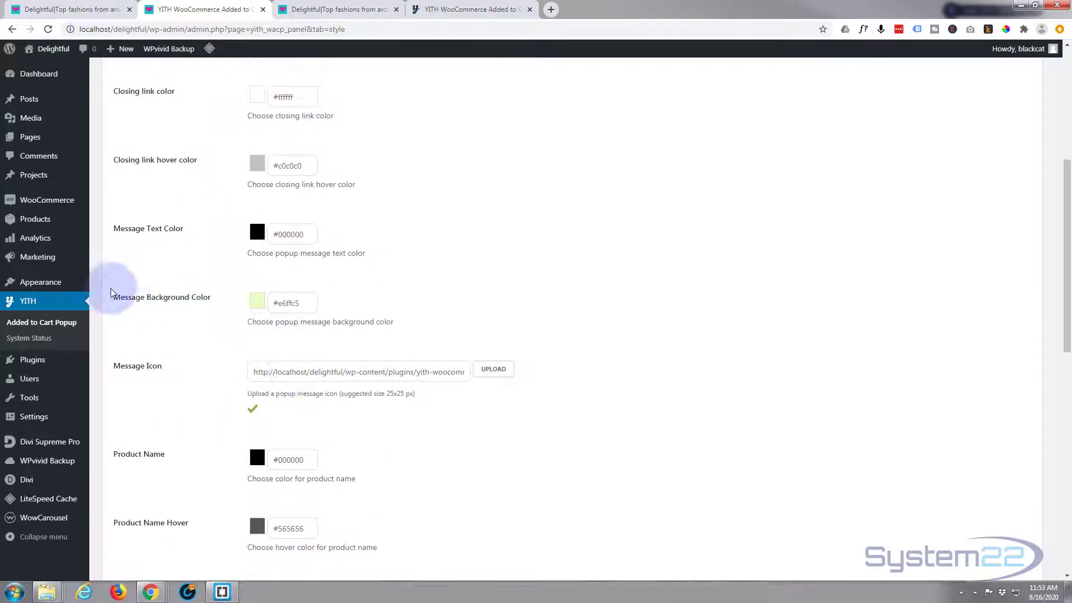
Sample the Accessories button's magenta with ColorPick and copy its hex code CC2FA2
left_click(335, 9)
mouse_move(547, 108)
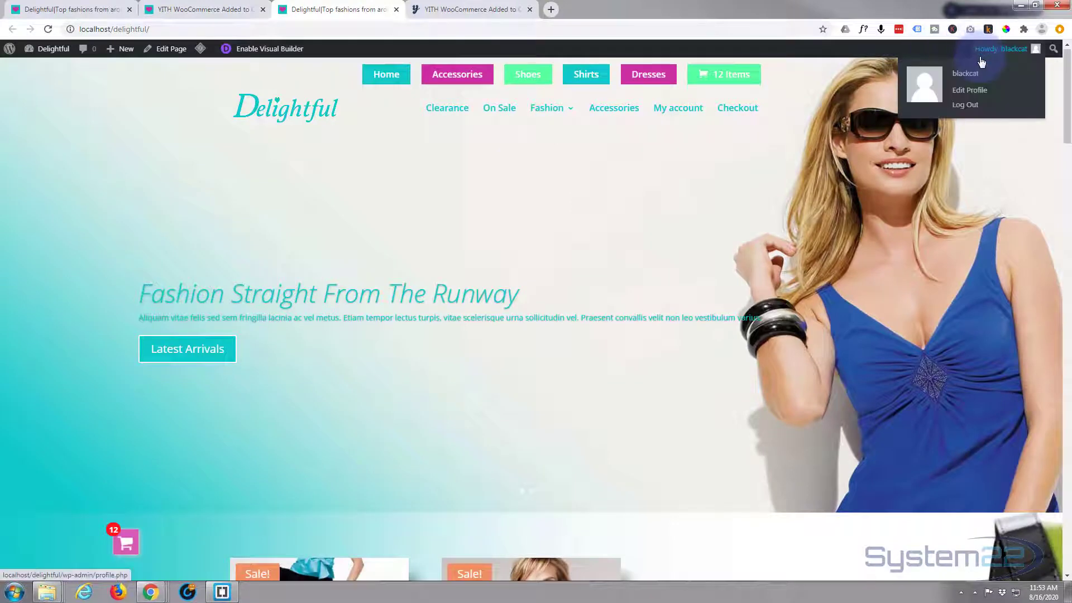
left_click(1007, 32)
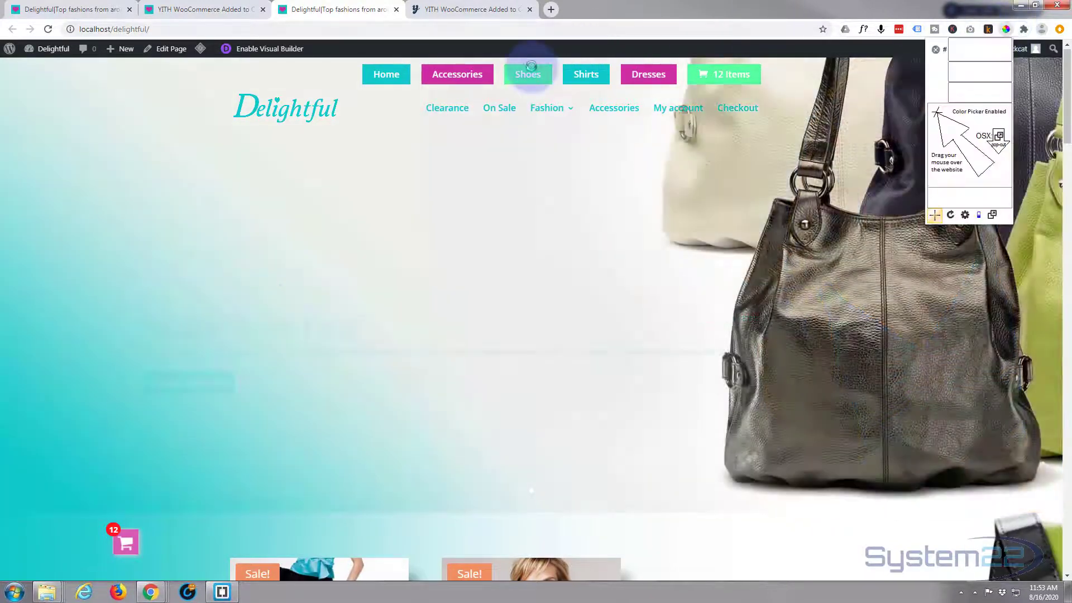
left_click(486, 71)
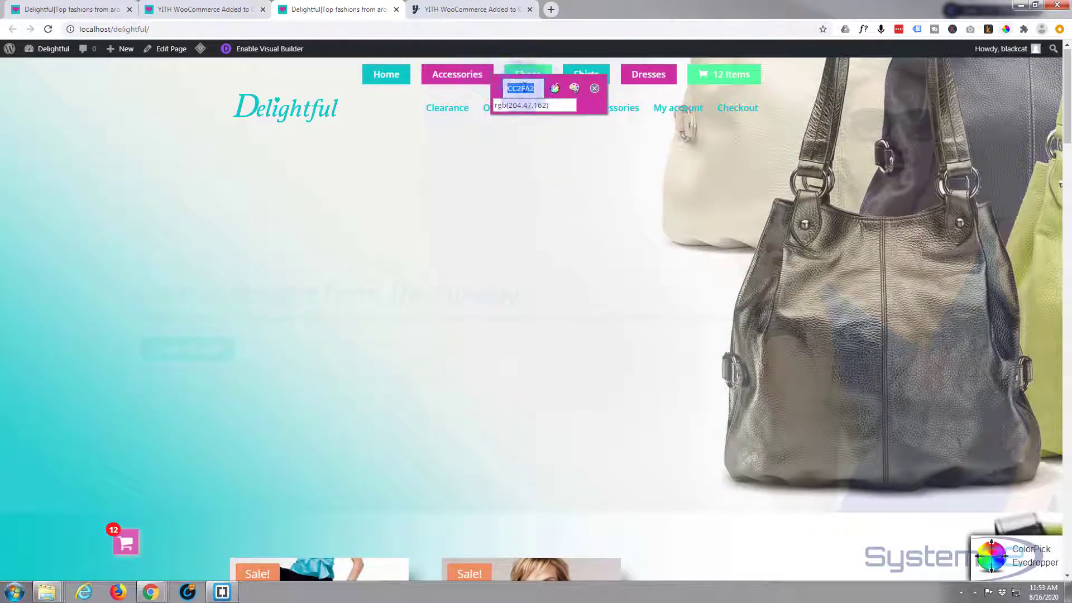
right_click(517, 88)
left_click(560, 97)
left_click(594, 88)
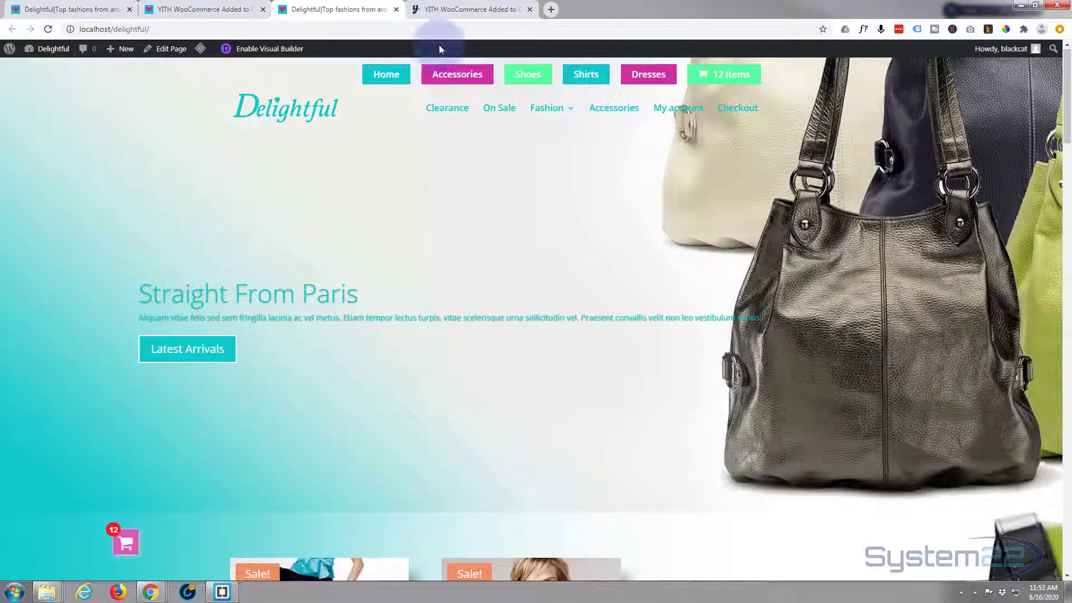
Paste CC2FA2 into Message Background Color on the YITH Style tab and apply it
left_click(226, 9)
double_click(280, 303)
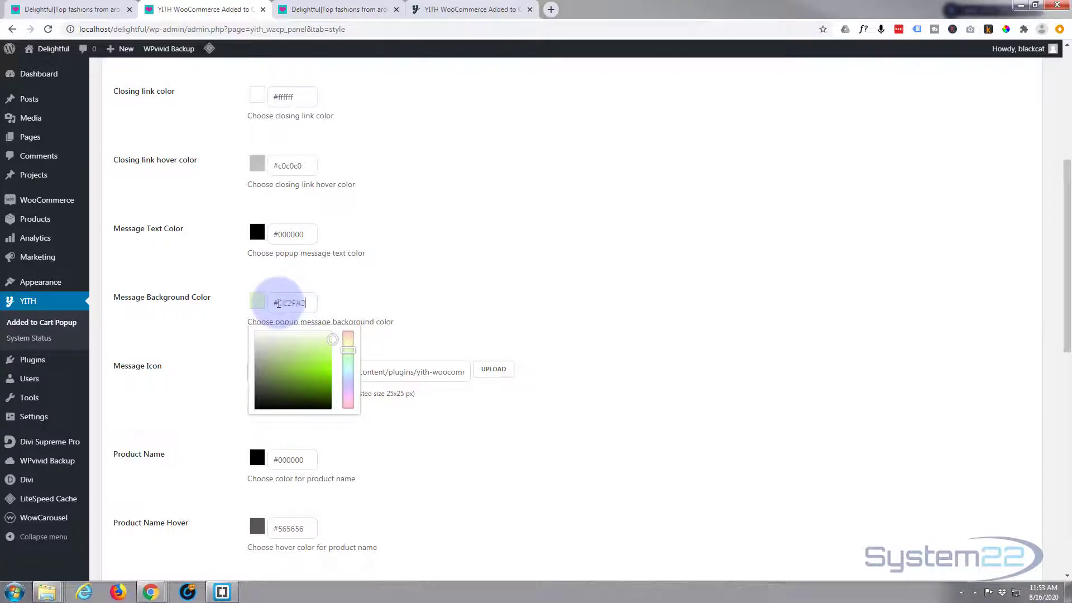
left_click(465, 278)
scroll(464, 283, "down", 3)
scroll(465, 283, "down", 8)
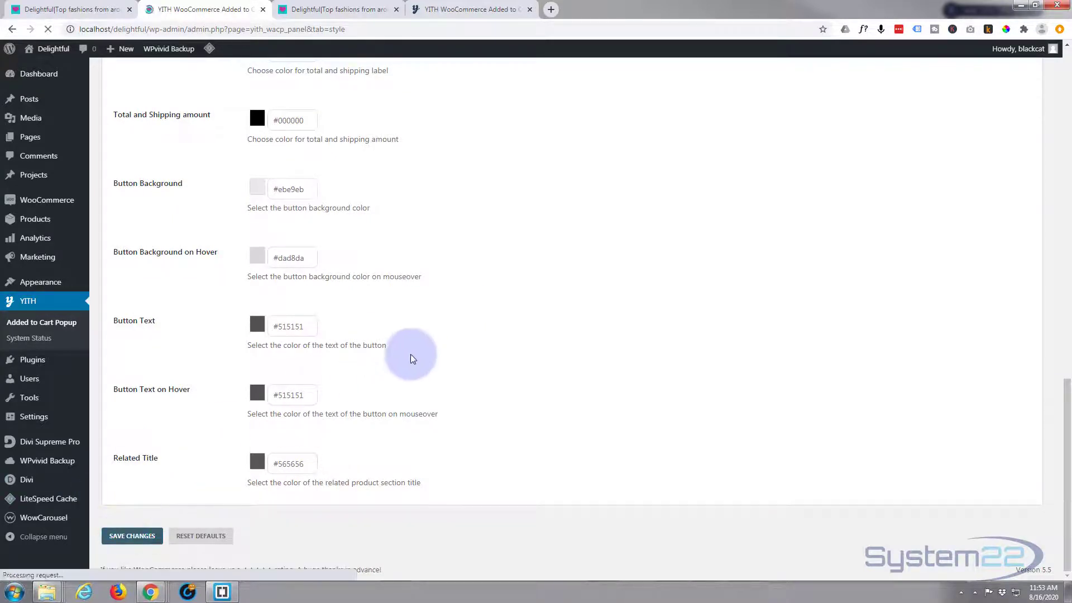
Reload the storefront, open the floating mini cart, and remove Everyday Shoes and Lighweight Shirts
left_click(341, 9)
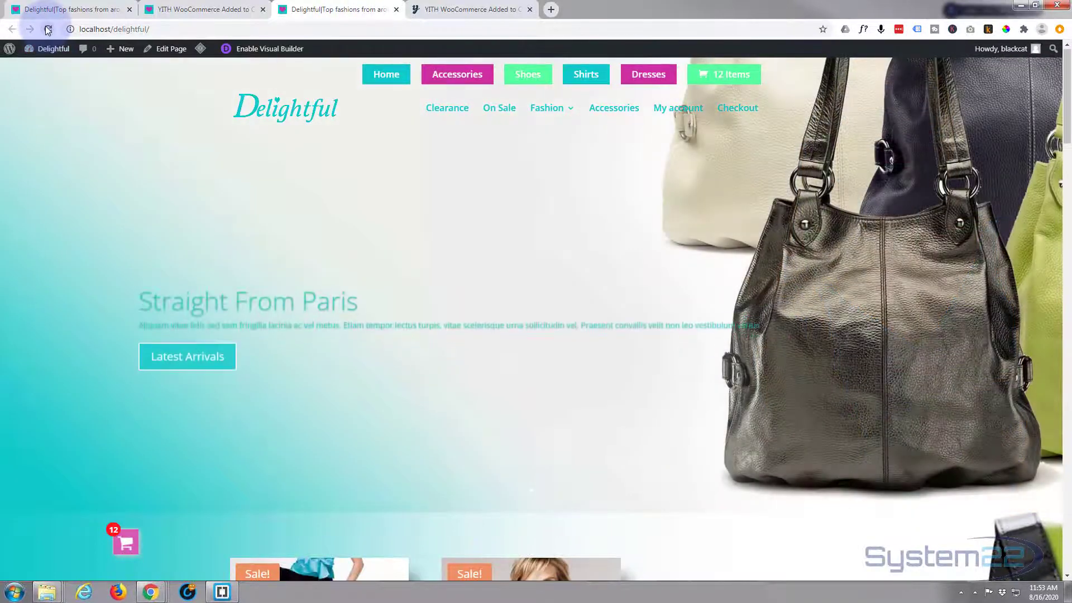
left_click(47, 30)
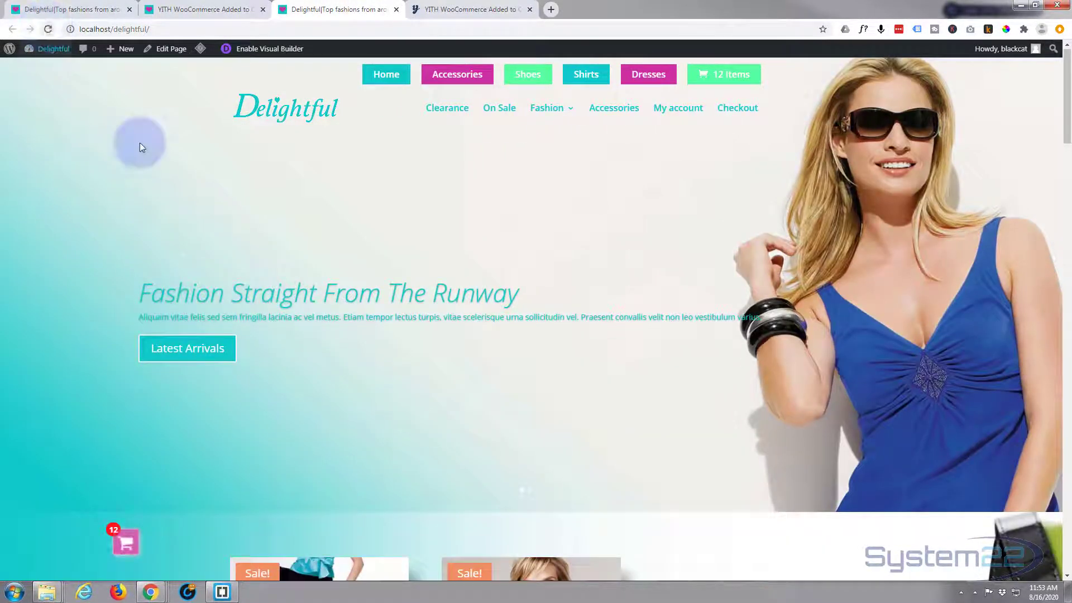
left_click(127, 542)
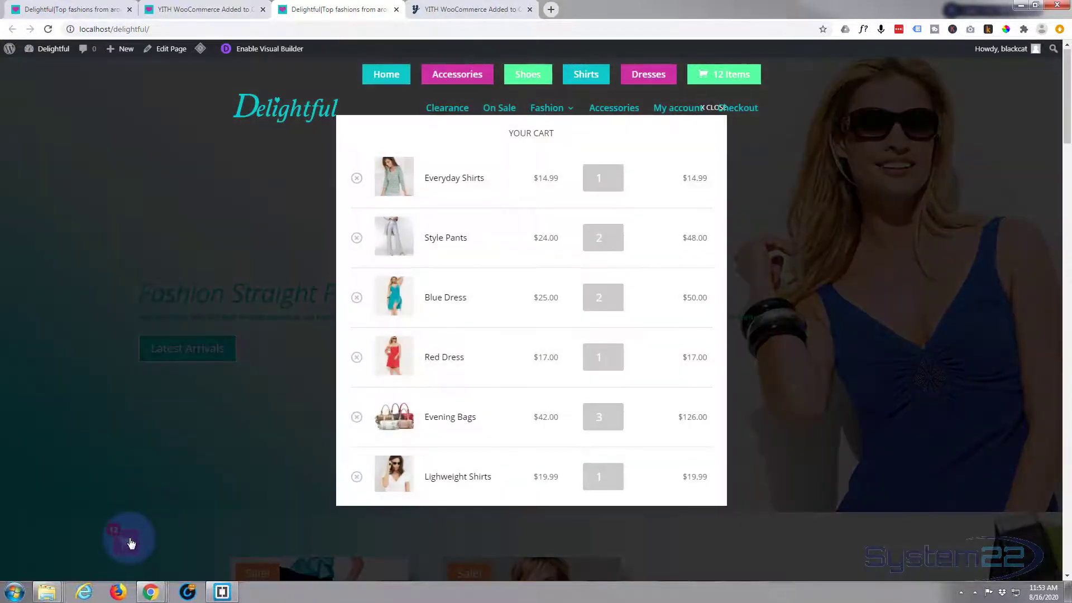
scroll(468, 370, "down", 4)
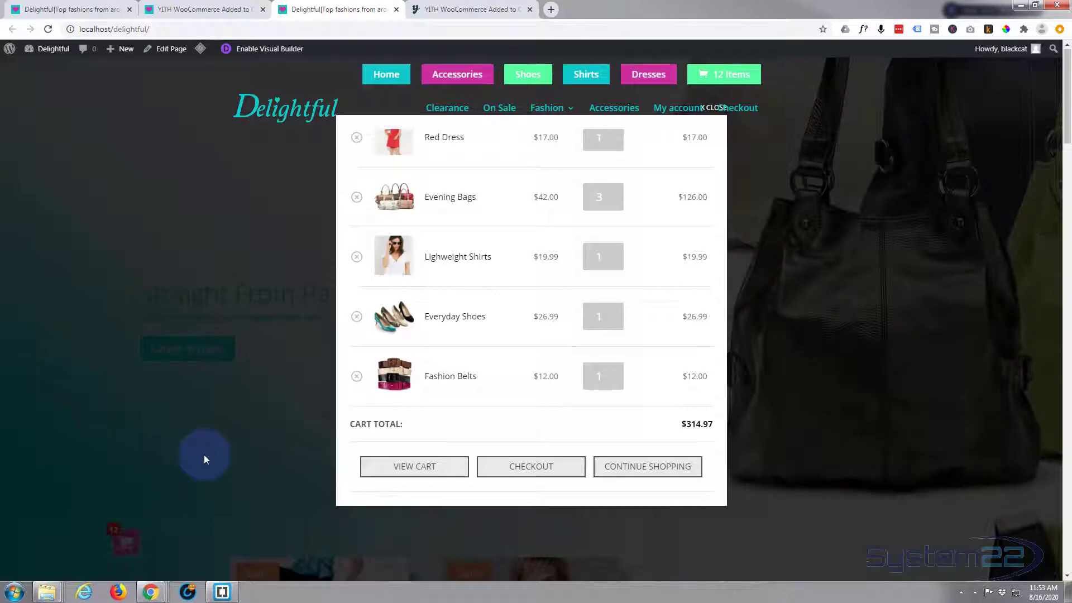
left_click(356, 316)
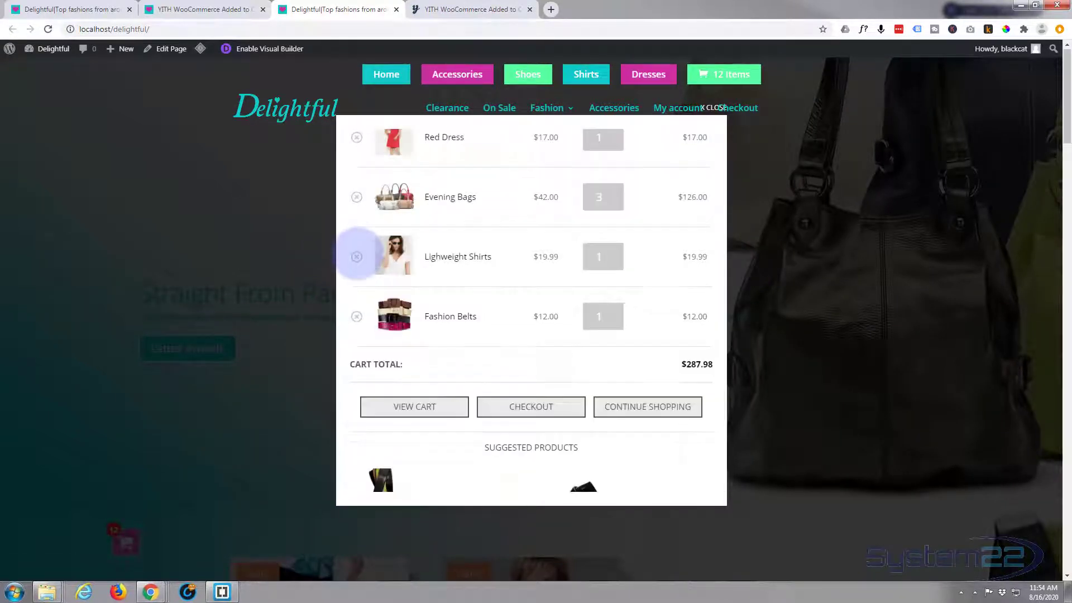
left_click(357, 258)
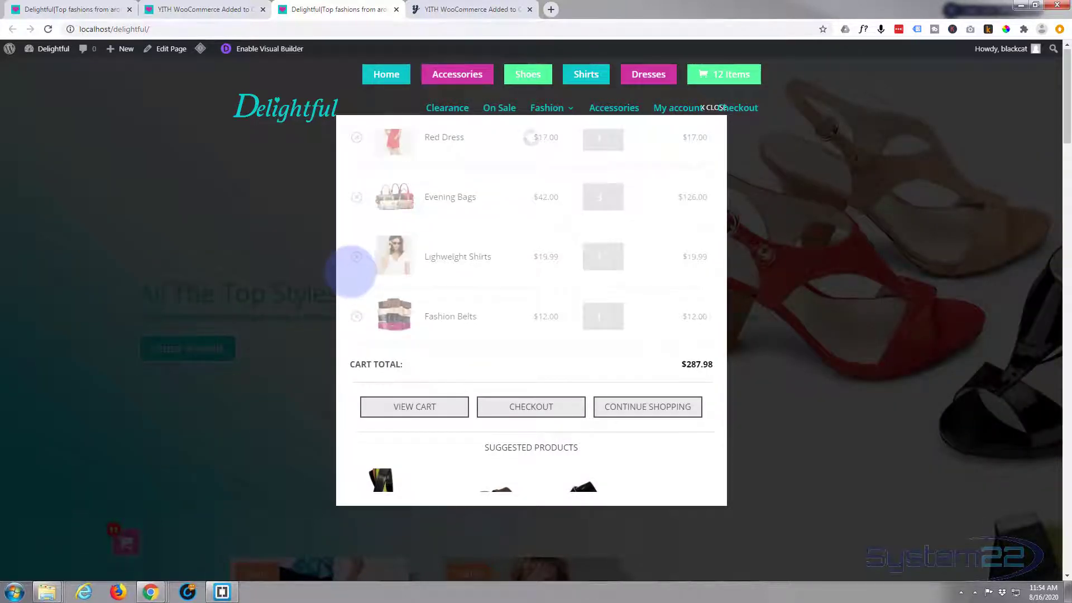
Close the cart popup, open the Casual Pants product page and add it to the cart
left_click(261, 249)
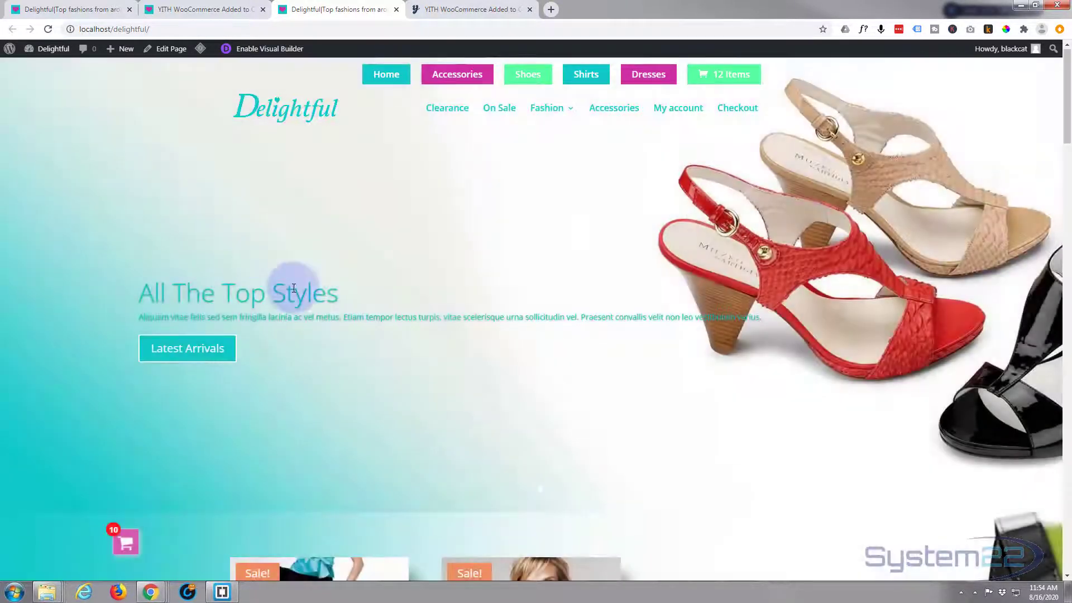
scroll(360, 350, "down", 5)
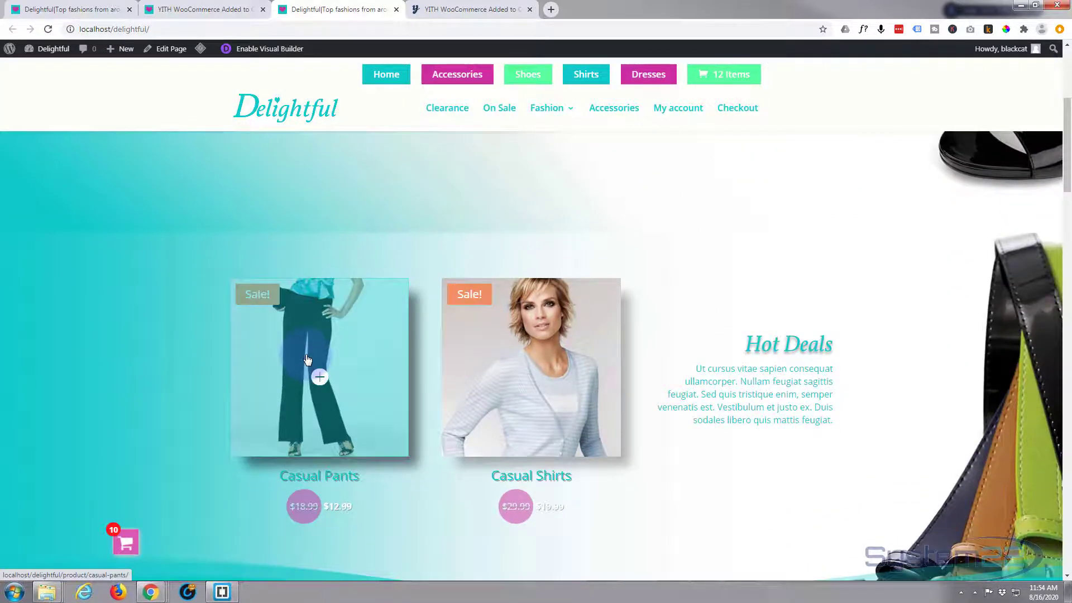
scroll(318, 374, "down", 3)
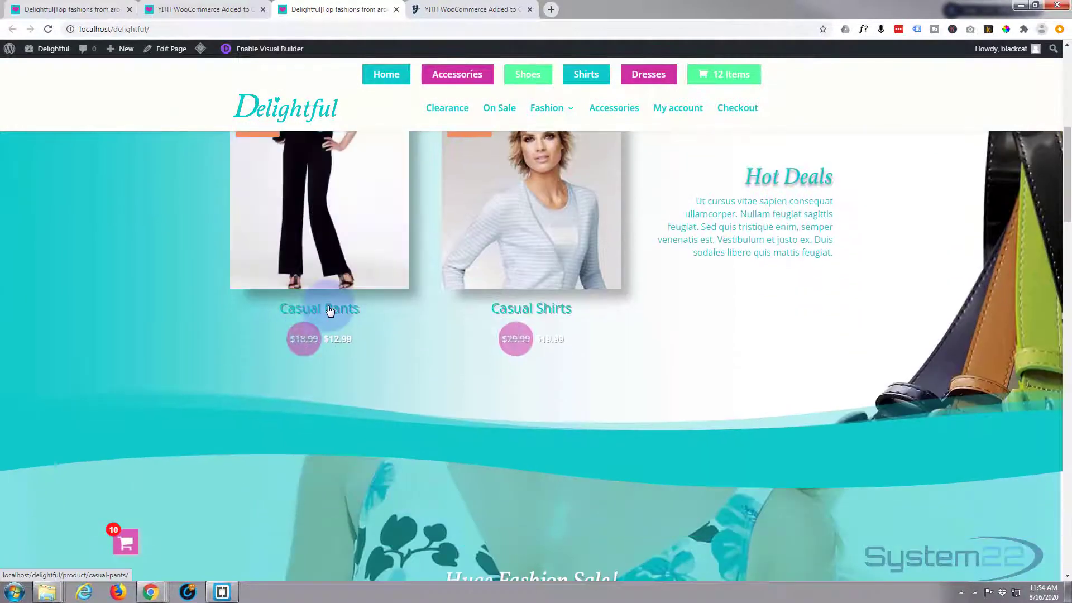
left_click(330, 310)
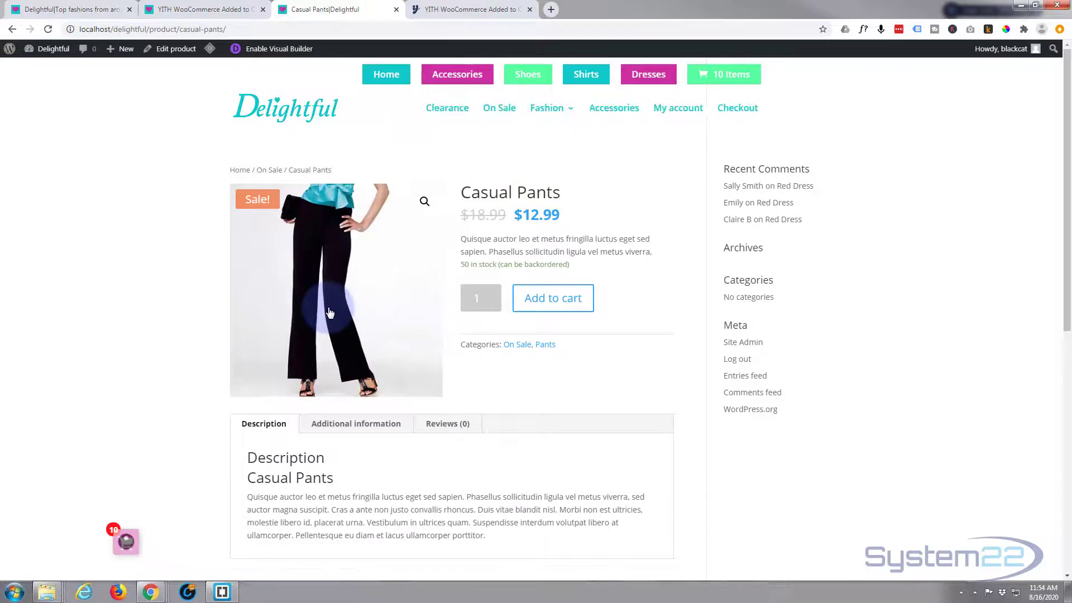
left_click(550, 299)
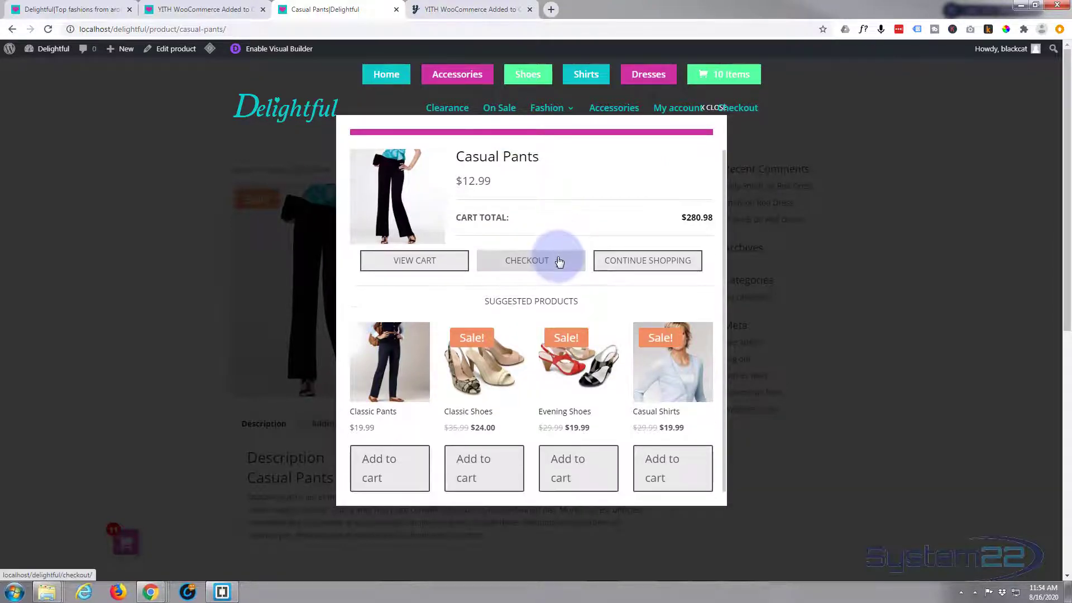
Check the pink message bar in the floating mini cart, then close it
left_click(194, 313)
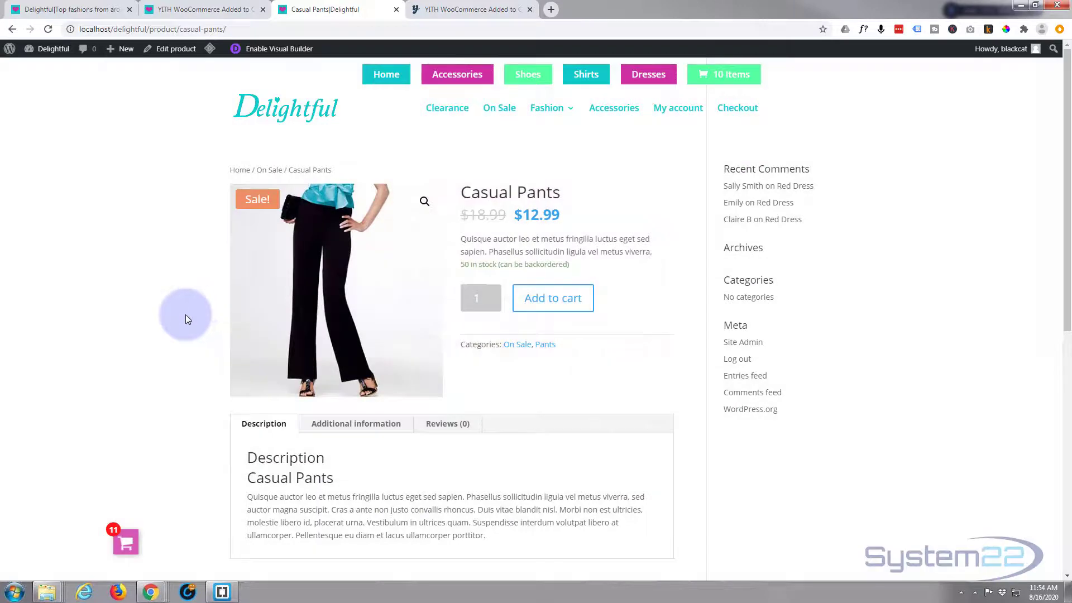
left_click(126, 543)
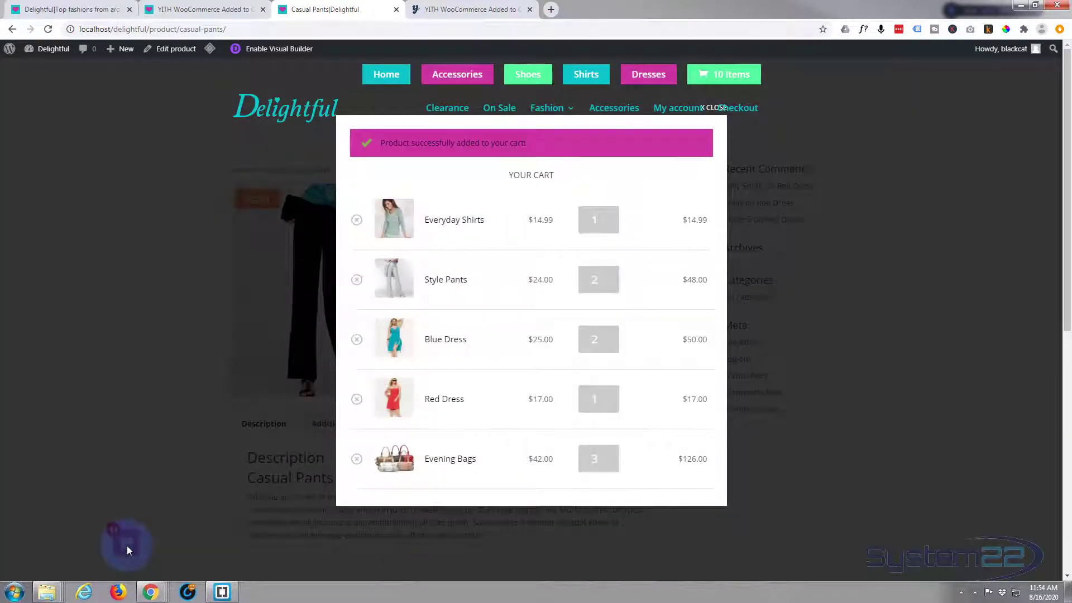
left_click(126, 545)
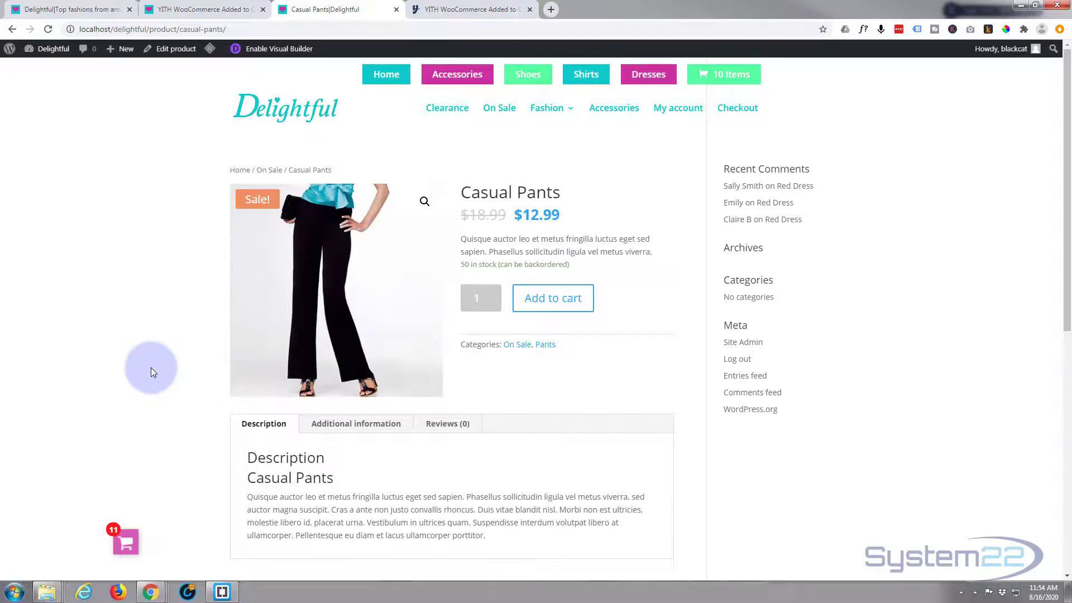
Click the Delightful logo to return to the store homepage
left_click(297, 118)
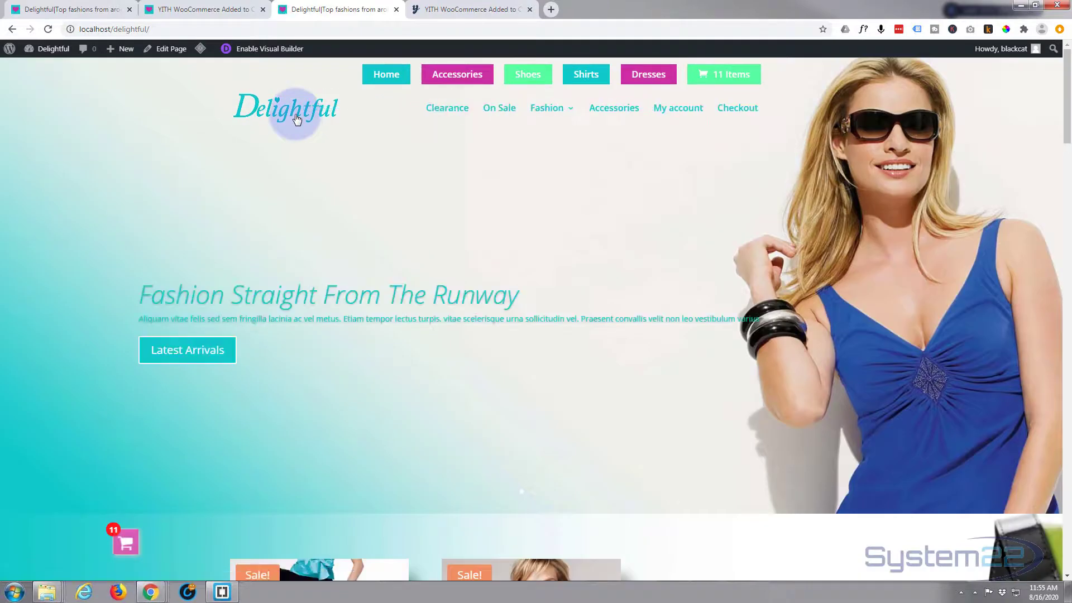